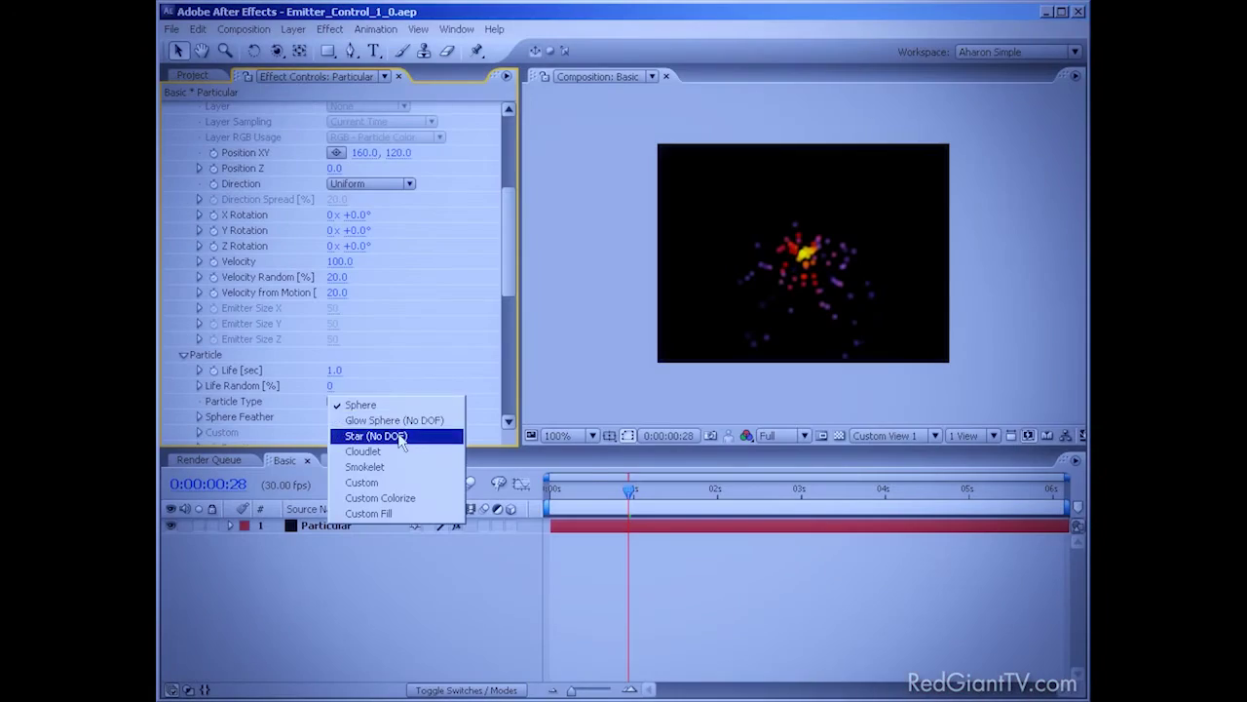
# Make the particles Star (No DOF) with a Life of 3 seconds, and scrub to preview them.
pyautogui.click(399, 436)
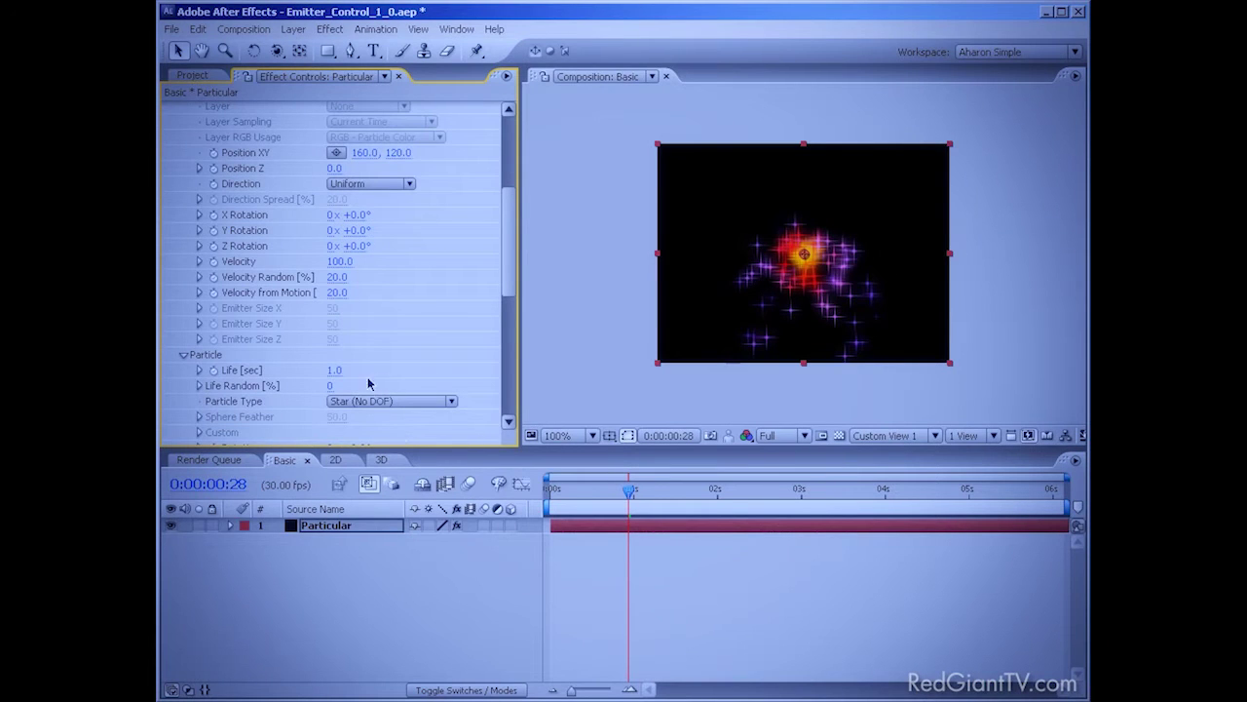
pyautogui.moveTo(331, 371); pyautogui.dragTo(349, 386)
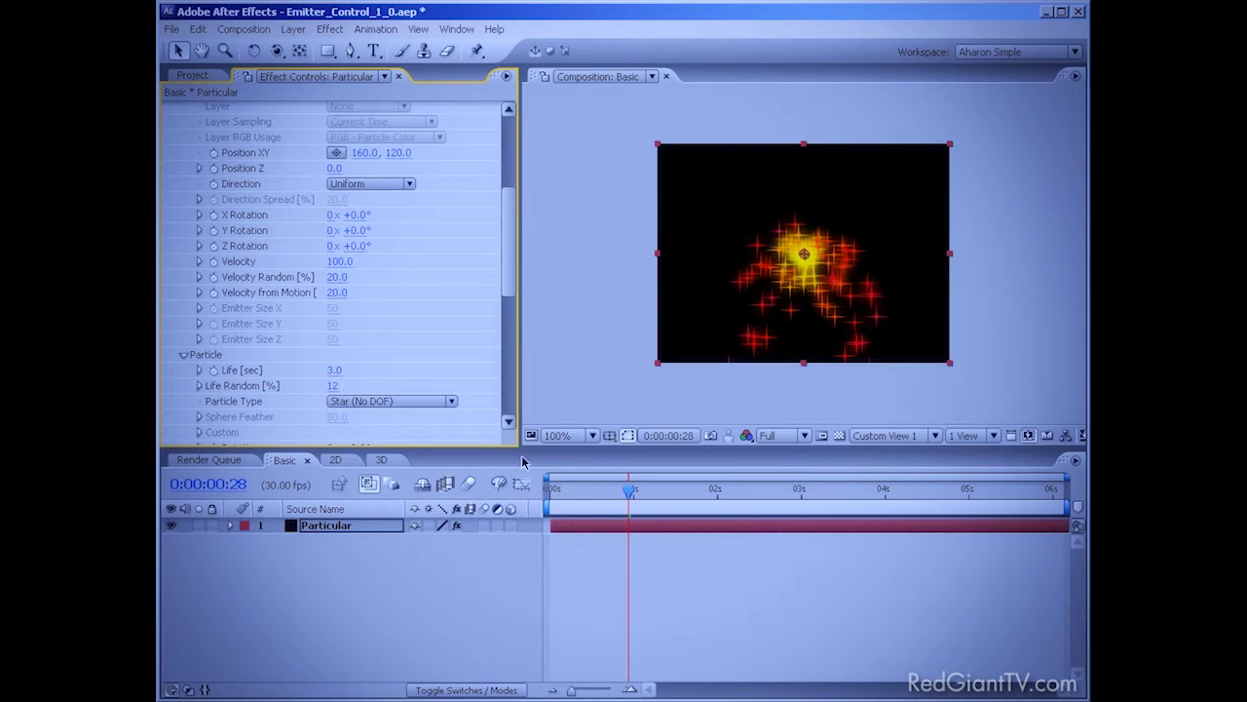
pyautogui.moveTo(624, 501); pyautogui.dragTo(697, 503)
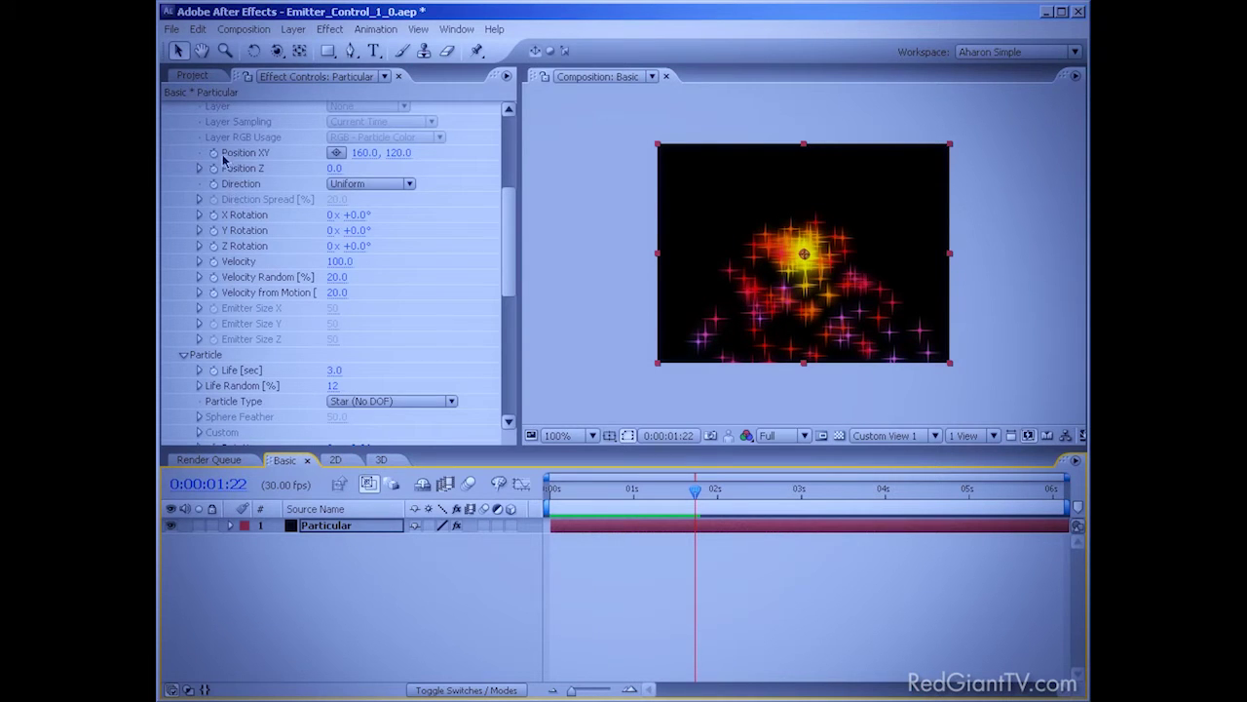
# Keyframe the emitter's Position XY, moving it upper-left near 3:12 and toward upper right by 4:04.
pyautogui.click(214, 154)
pyautogui.moveTo(706, 494); pyautogui.dragTo(834, 492)
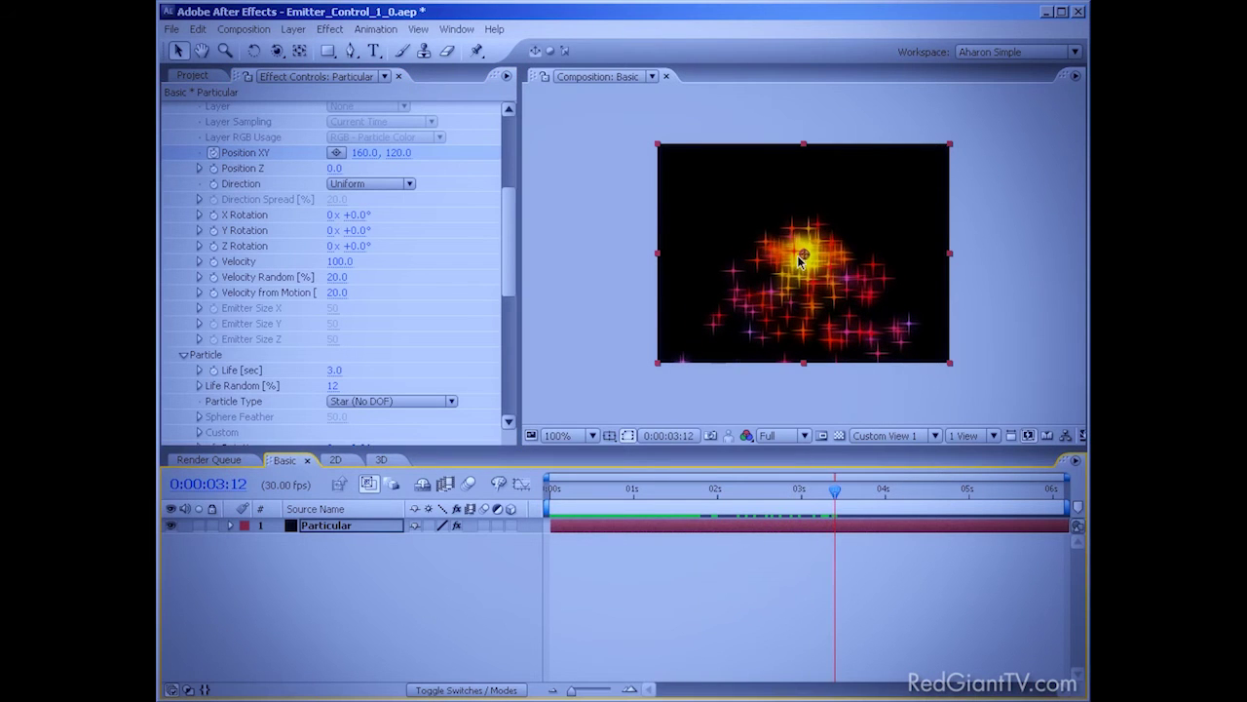
pyautogui.moveTo(804, 255); pyautogui.dragTo(708, 195)
pyautogui.moveTo(836, 493); pyautogui.dragTo(896, 493)
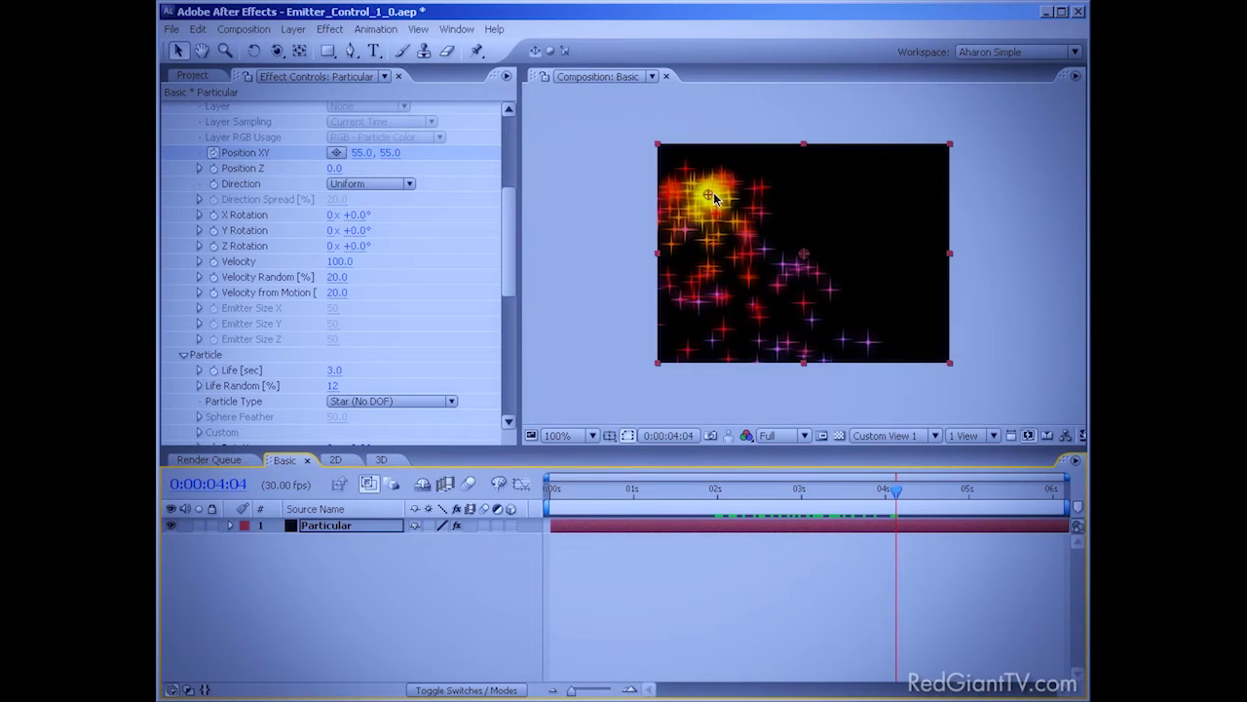
pyautogui.moveTo(719, 200); pyautogui.dragTo(892, 207)
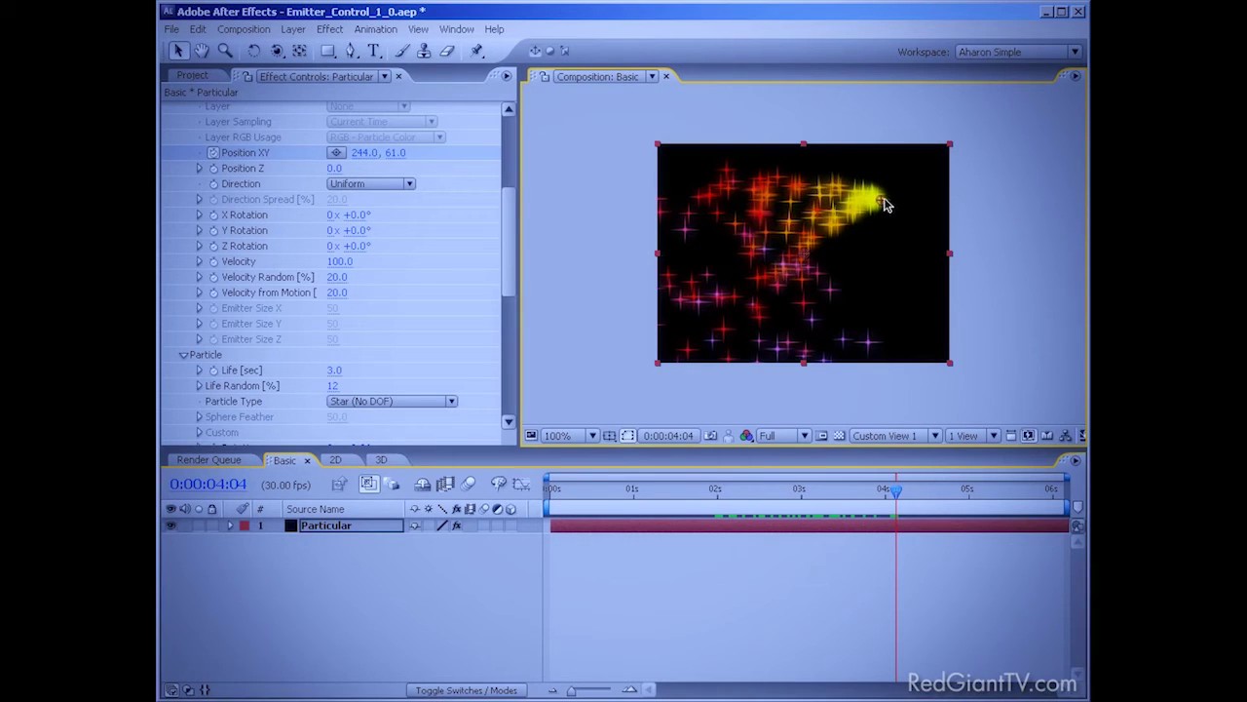
pyautogui.click(902, 495)
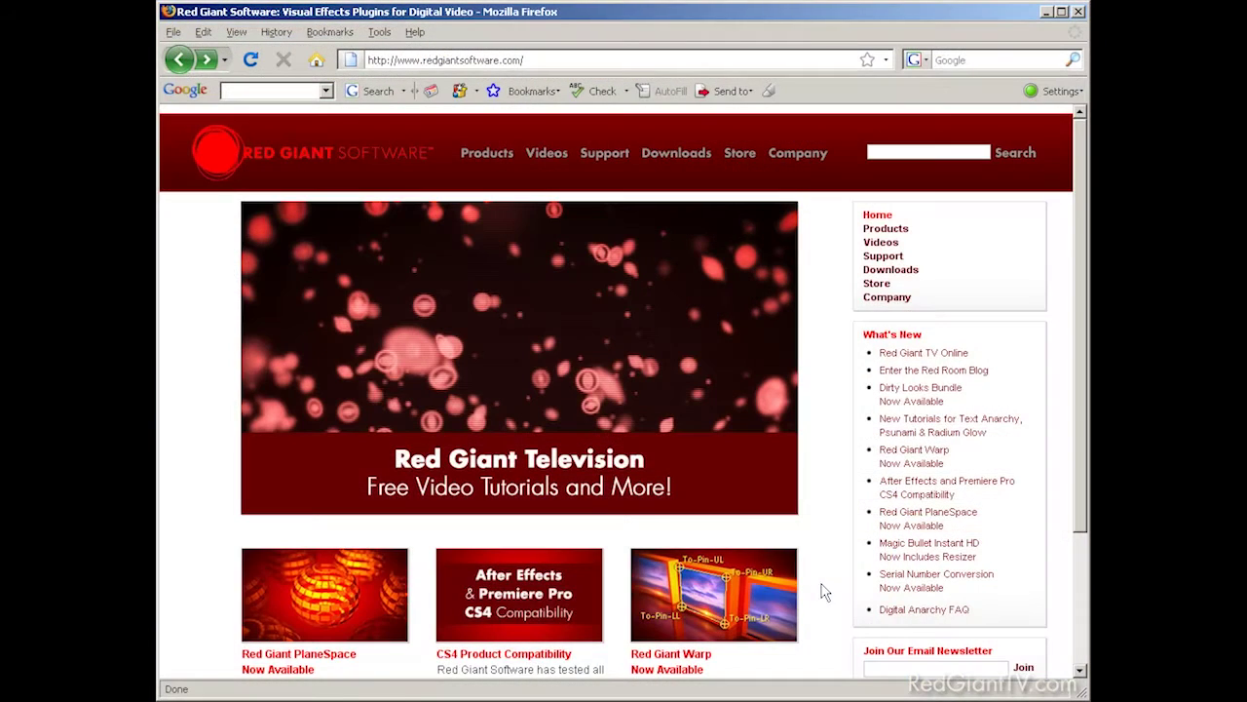
# Go to Trial Versions under the Downloads menu on redgiantsoftware.com.
pyautogui.moveTo(694, 165)
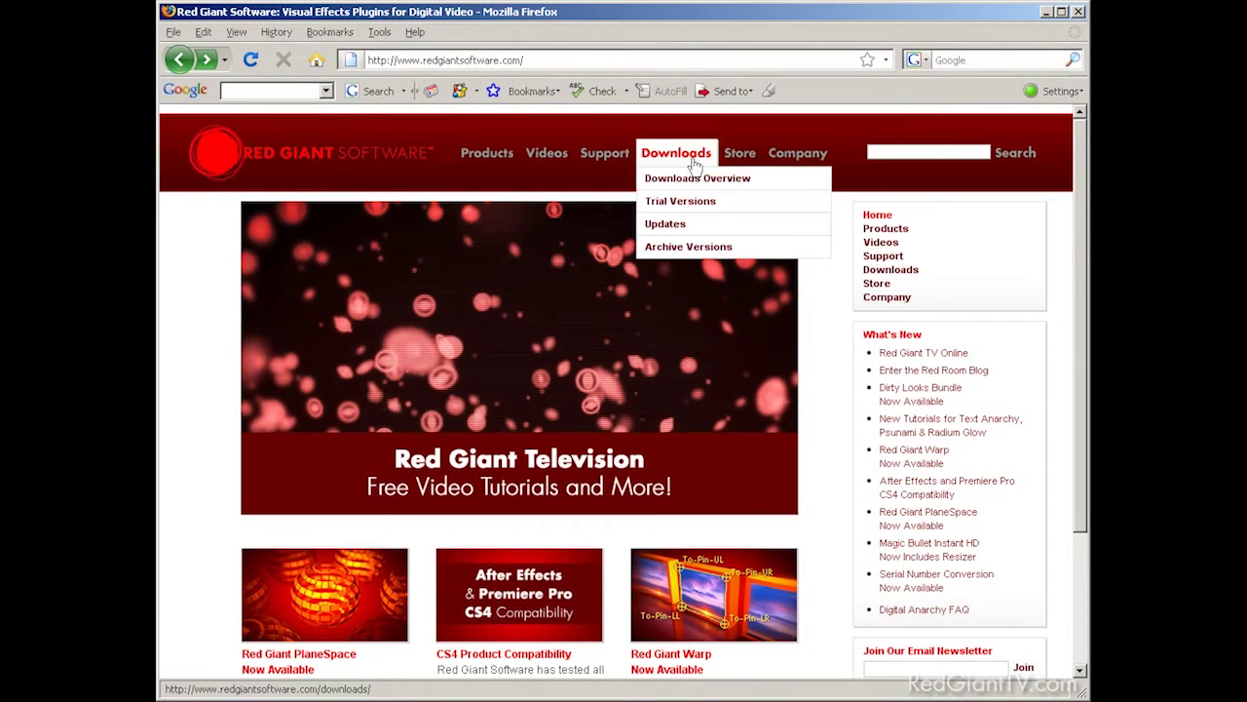
pyautogui.click(694, 201)
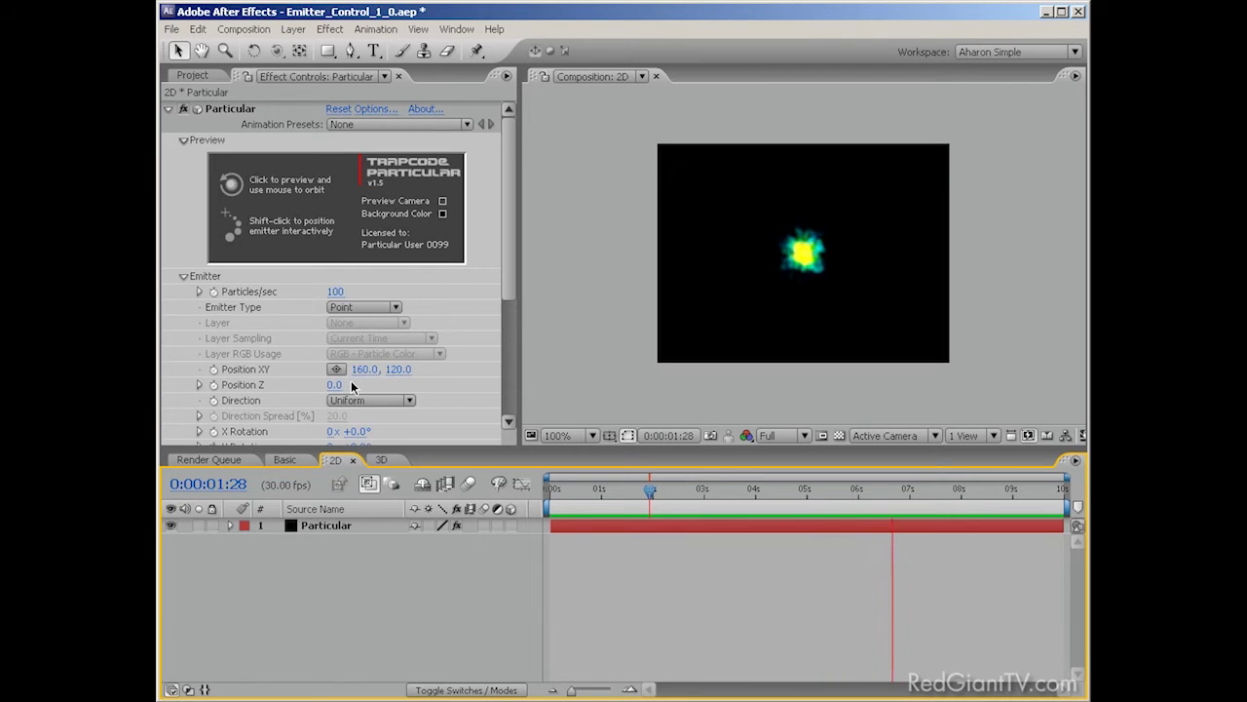
# Stop the preview, place the emitter with the Position XY crosshair, then drag it below-right of centre.
pyautogui.press('space')
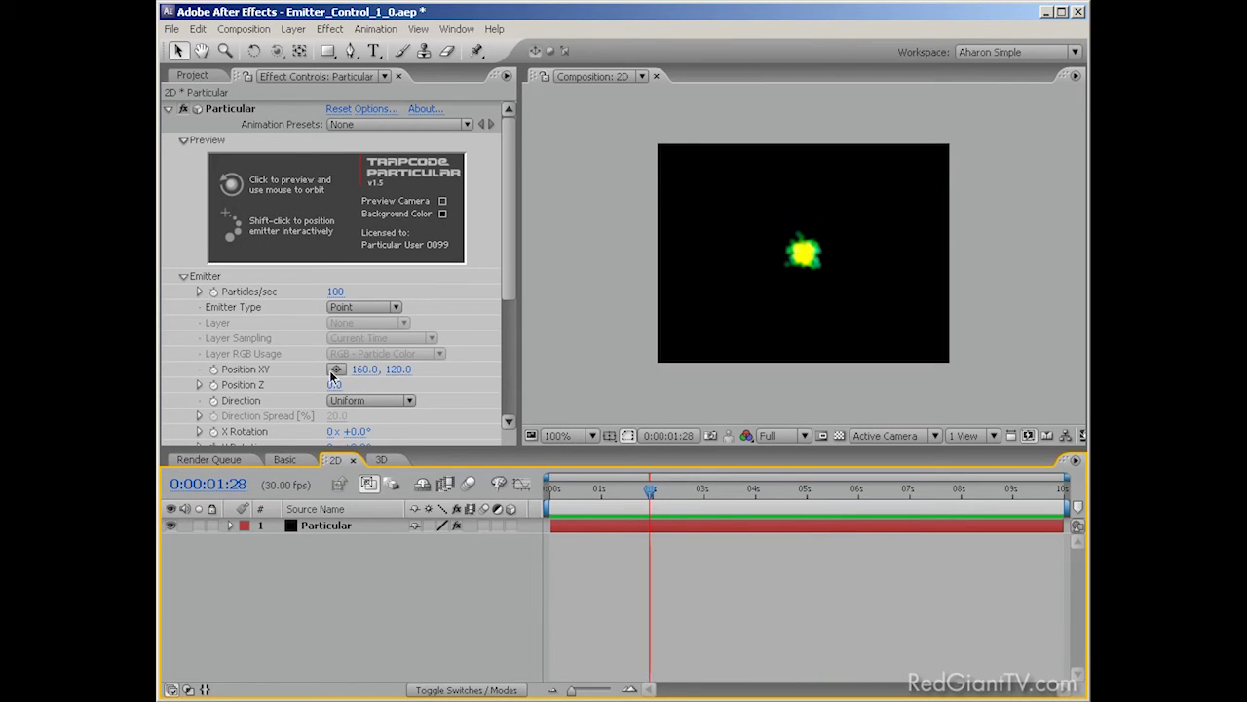
pyautogui.click(336, 369)
pyautogui.click(752, 304)
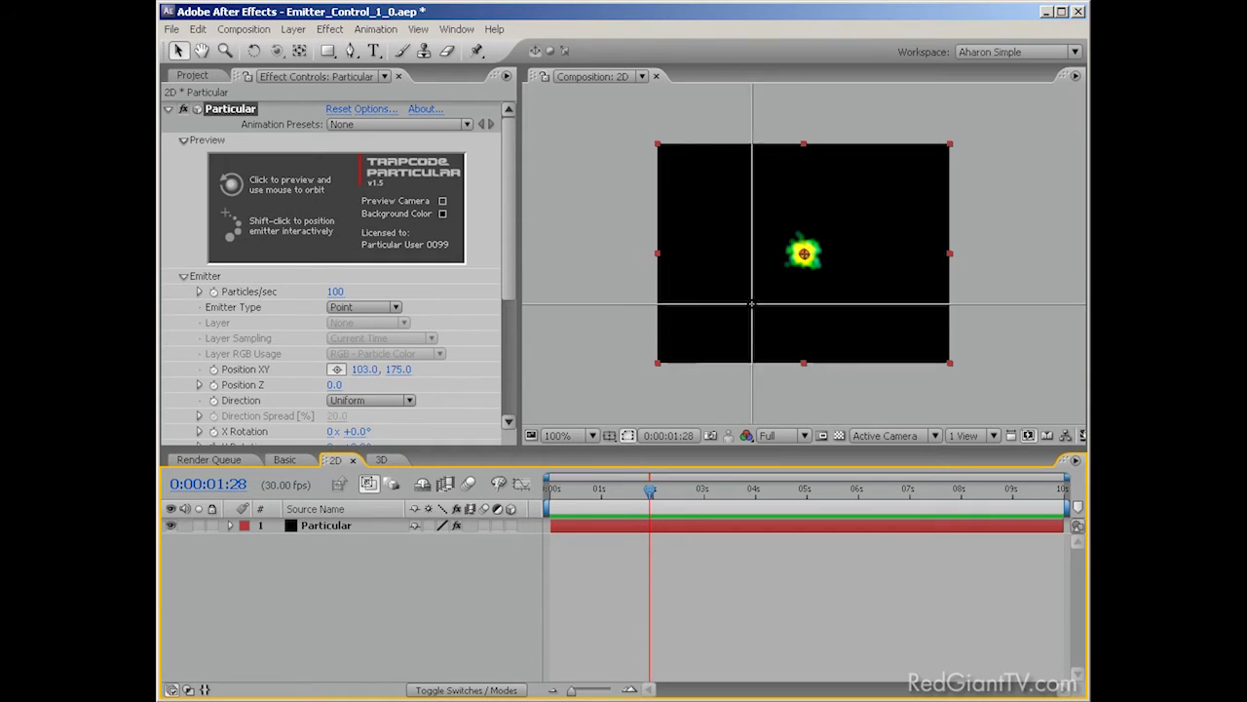
pyautogui.click(742, 229)
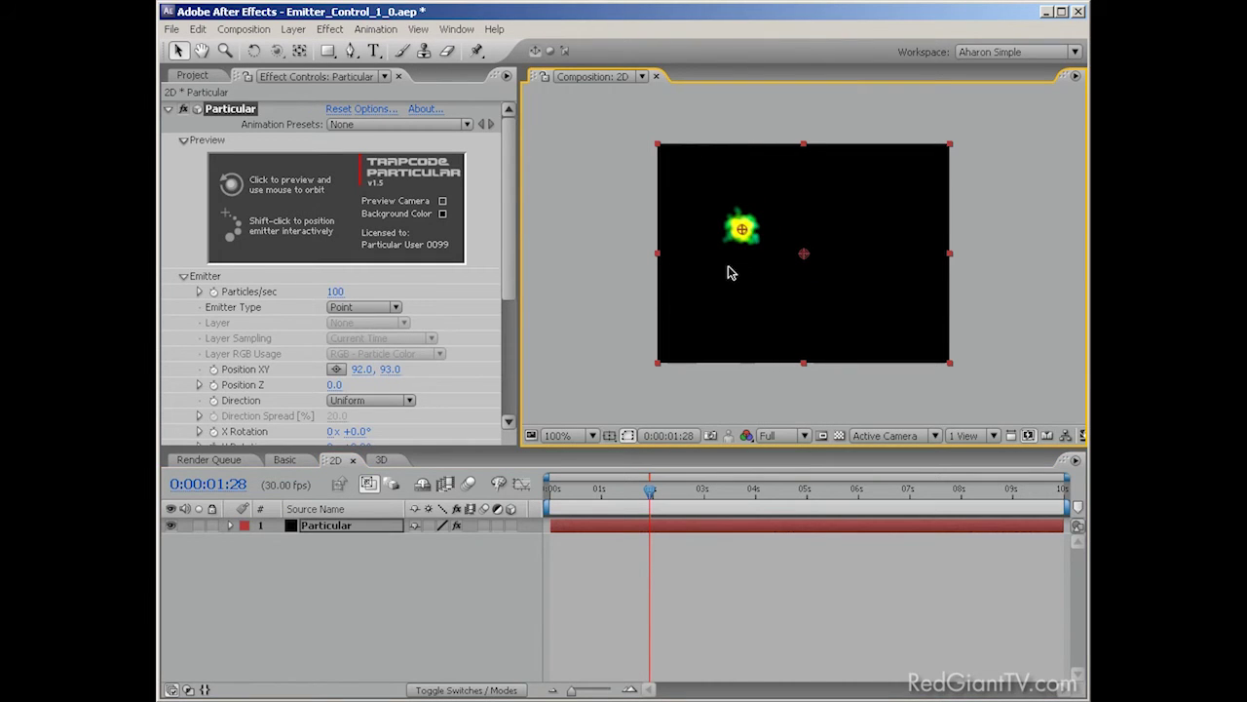
pyautogui.moveTo(741, 229); pyautogui.dragTo(826, 300)
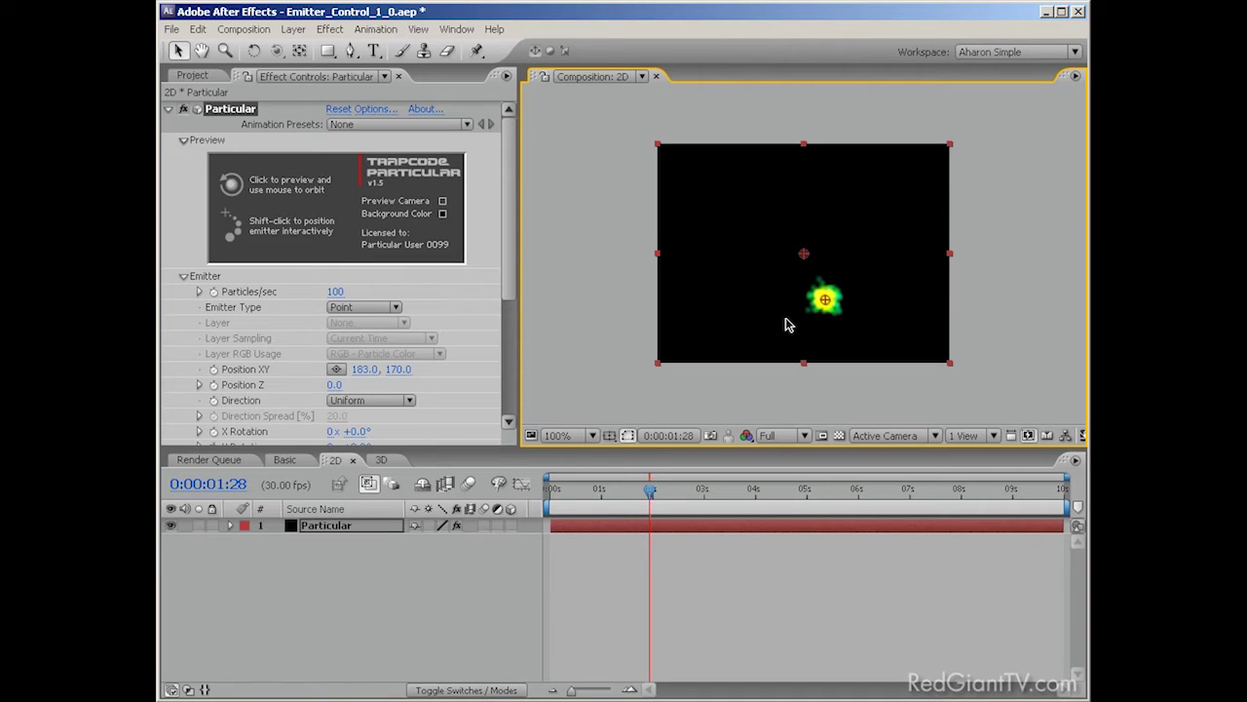
# Reselect the Particular effect and nudge the emitter to Position XY 176, 170.
pyautogui.click(248, 390)
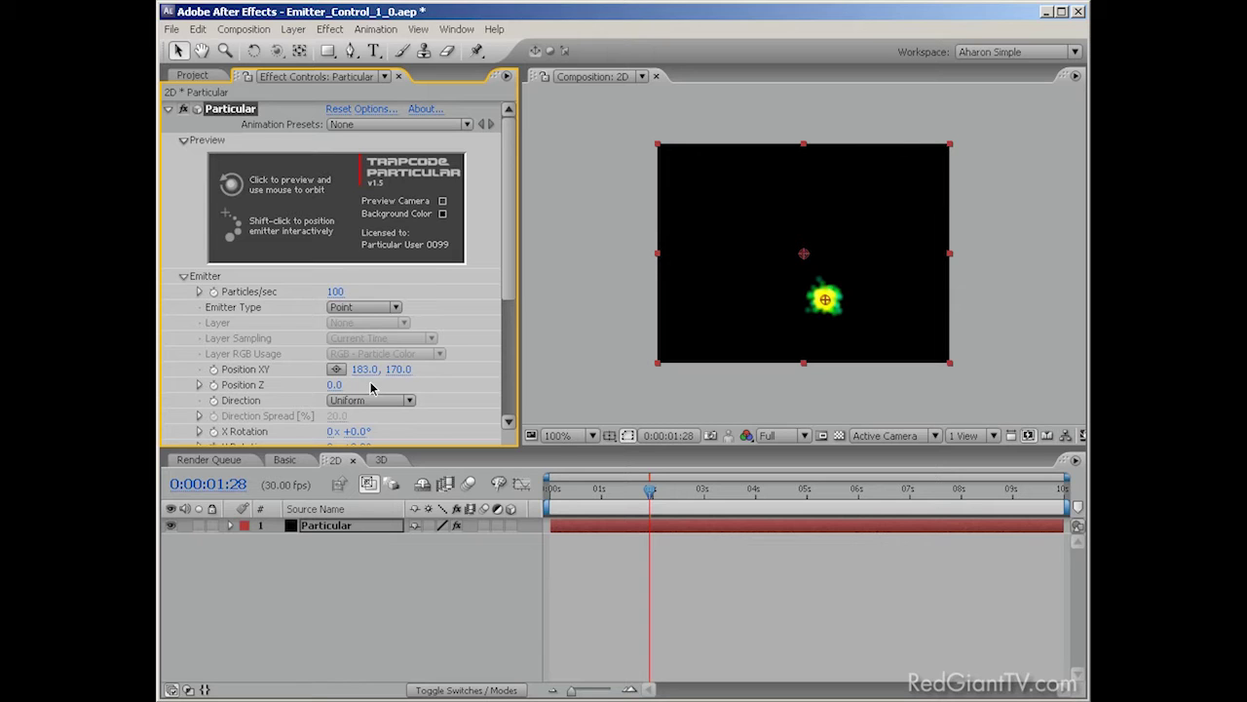
pyautogui.click(576, 382)
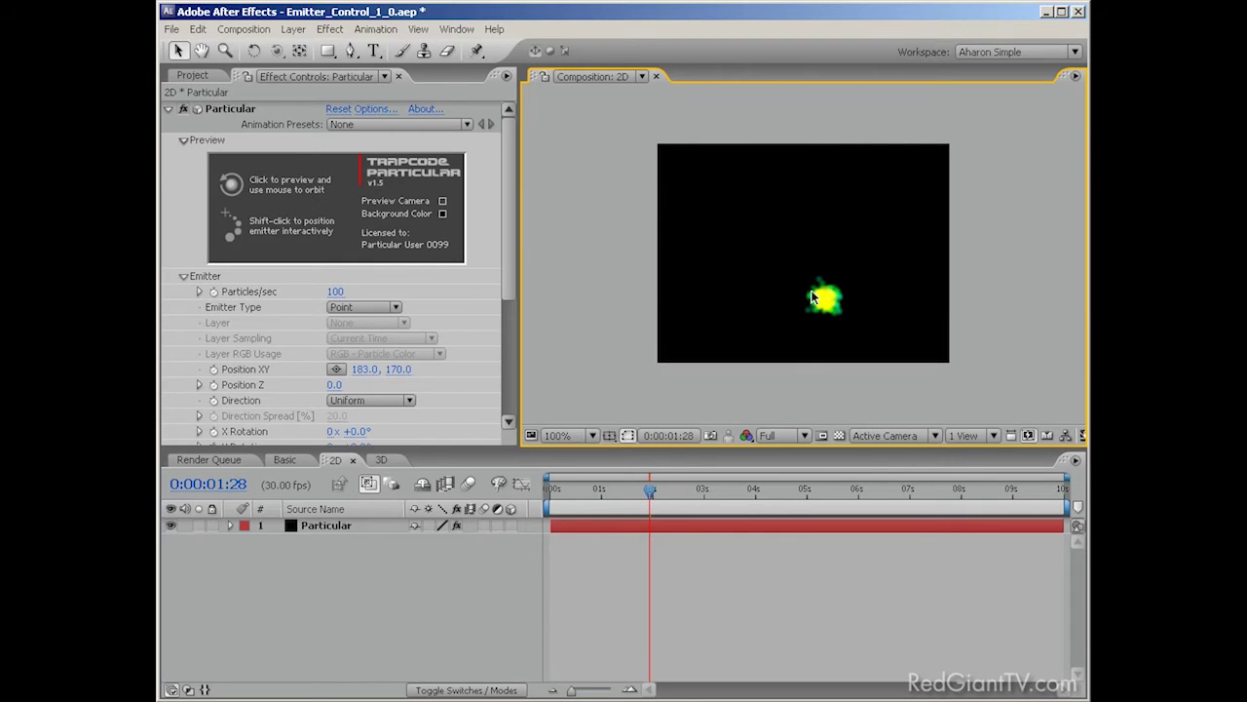
pyautogui.click(337, 525)
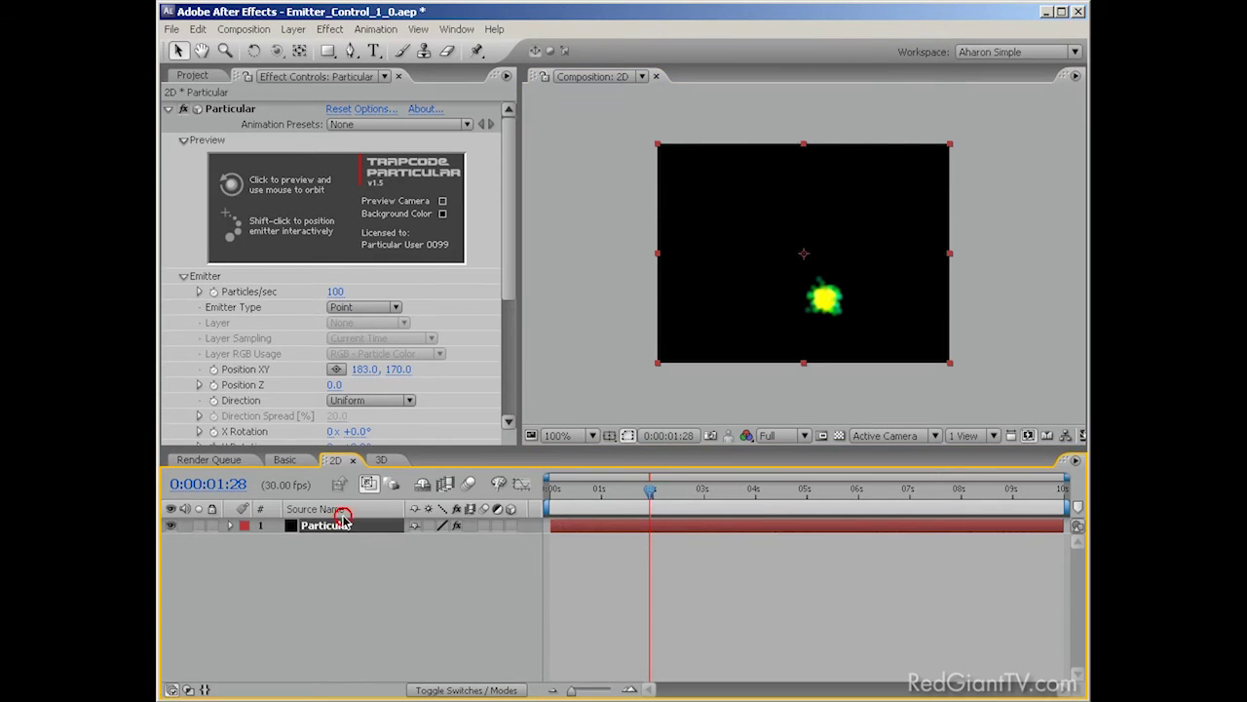
pyautogui.click(230, 109)
pyautogui.moveTo(826, 302); pyautogui.dragTo(818, 302)
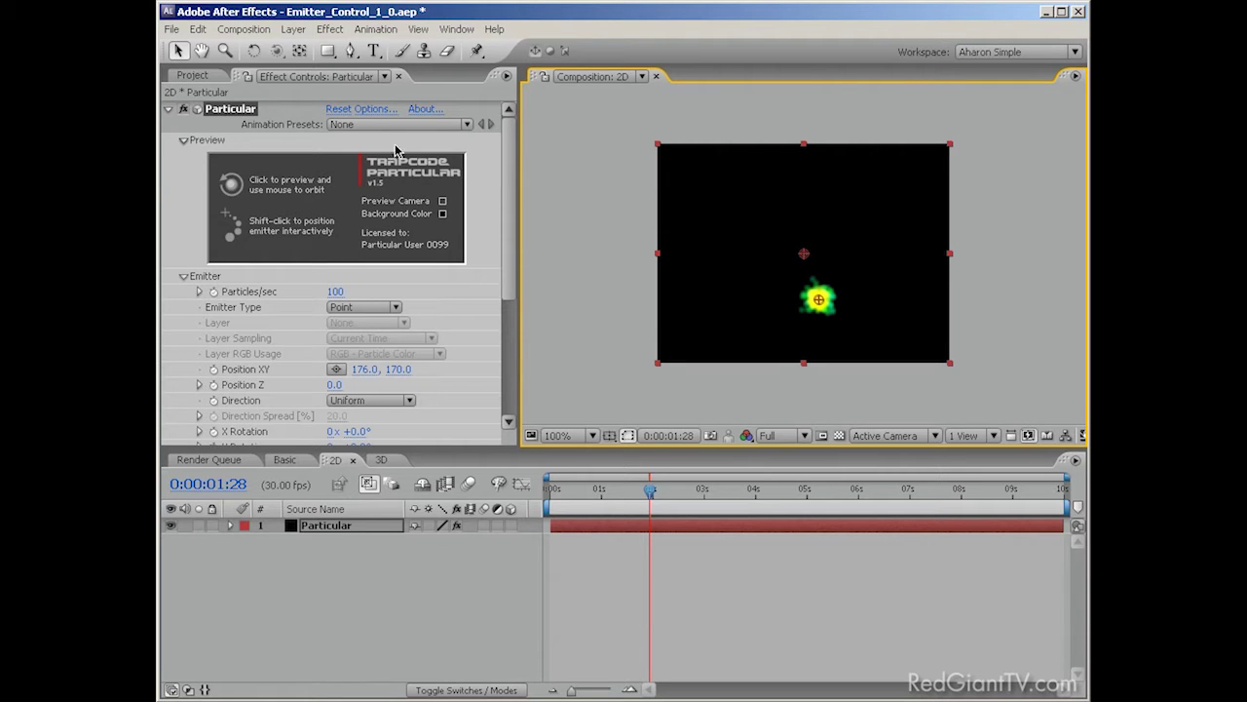
# Add a new Null Object layer, Null 2, and reveal its Position property.
pyautogui.click(295, 29)
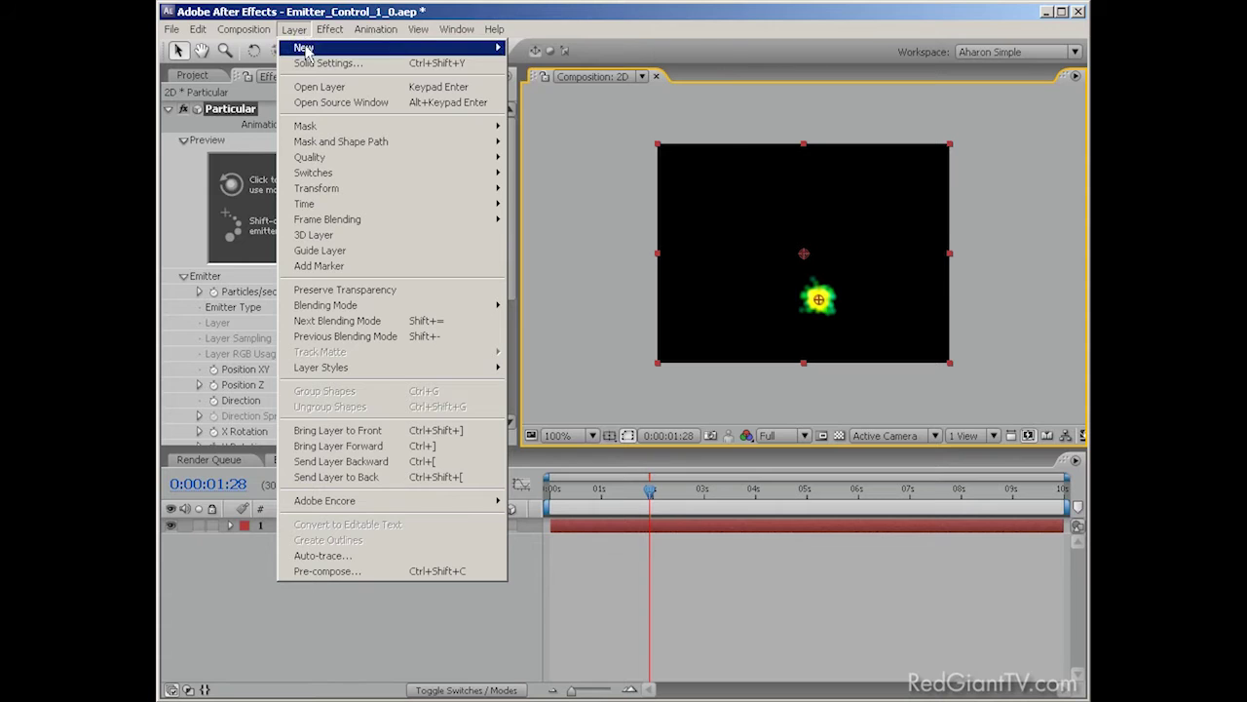
pyautogui.moveTo(308, 49)
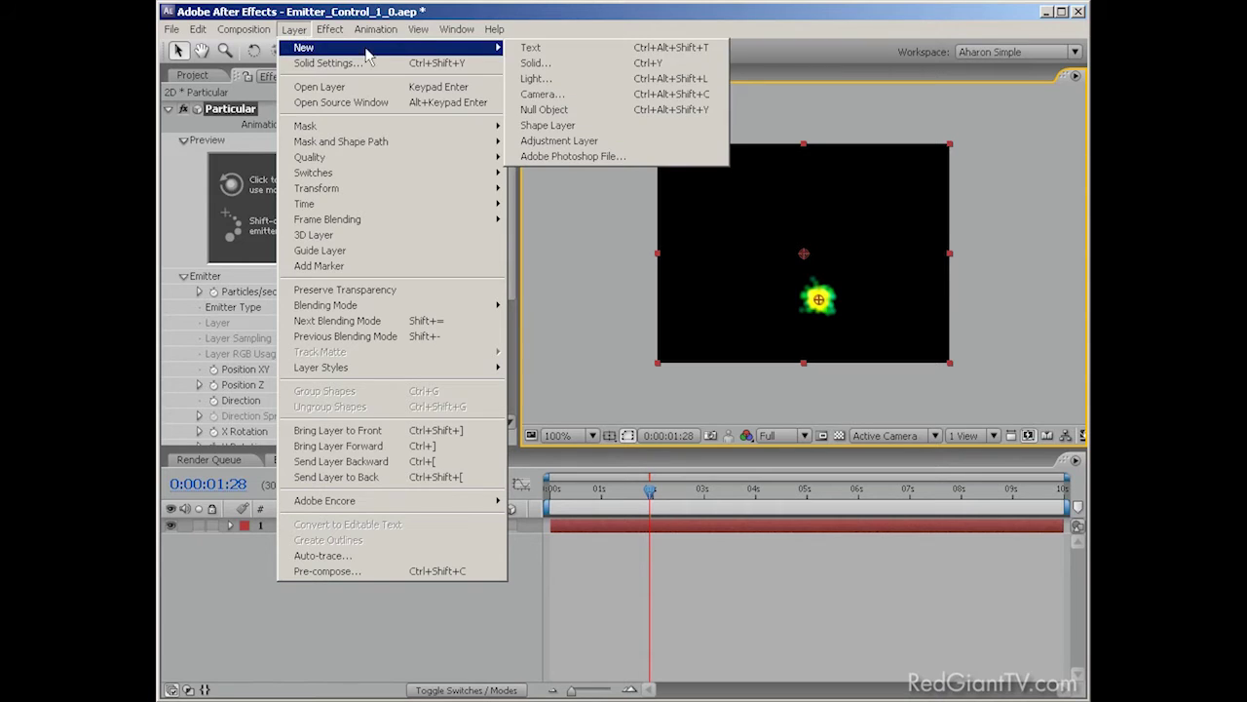
pyautogui.click(563, 110)
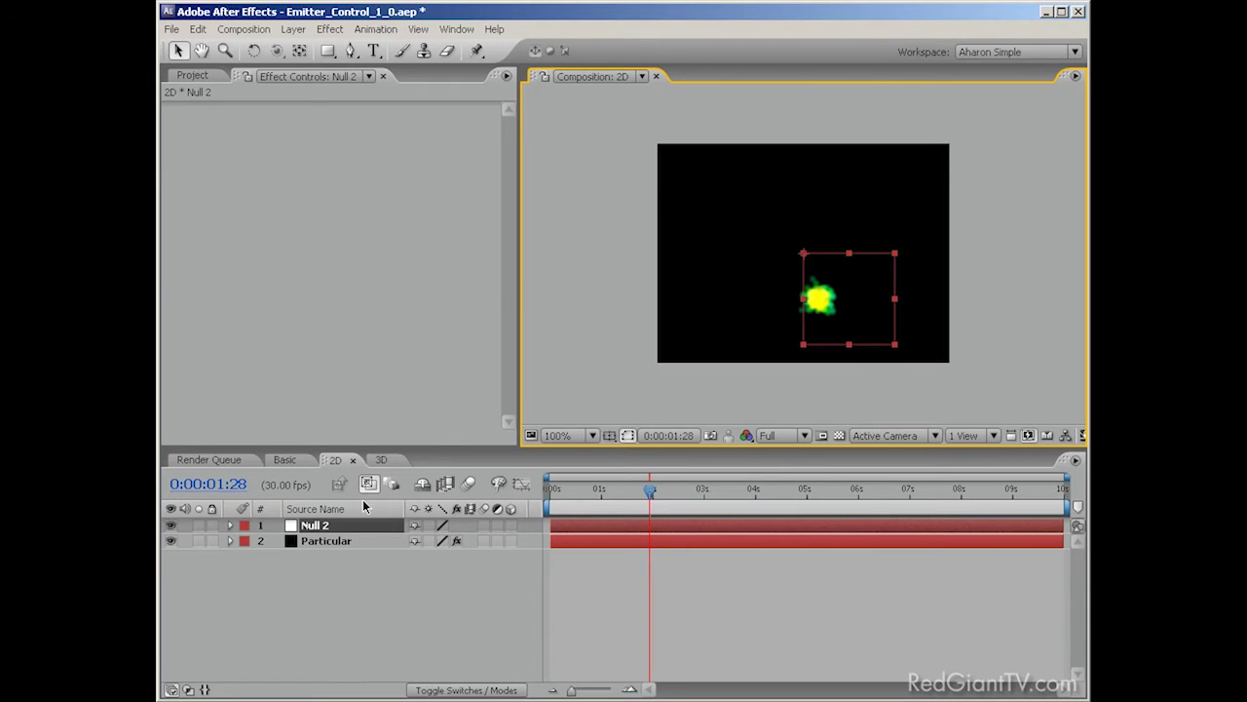
pyautogui.press('p')
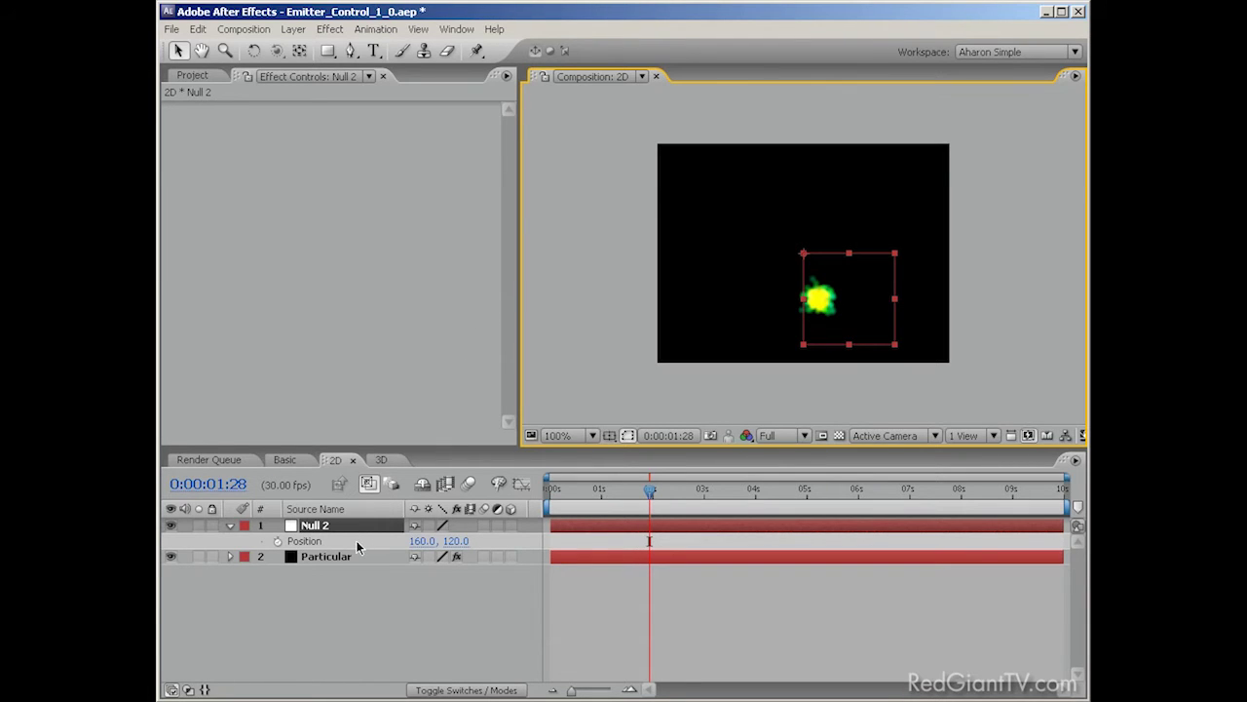
# Link Particular's Position XY to Null 2 via thisComp.layer("Null 2").transform.position.
pyautogui.click(334, 559)
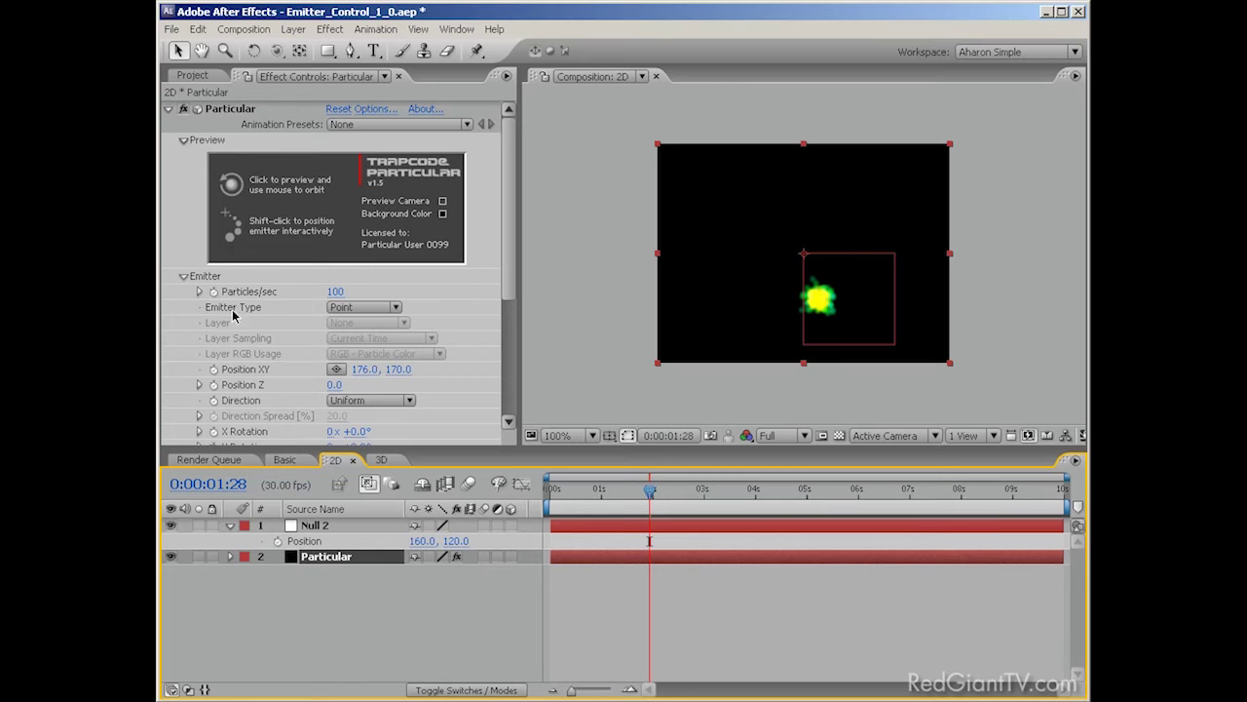
pyautogui.click(216, 281)
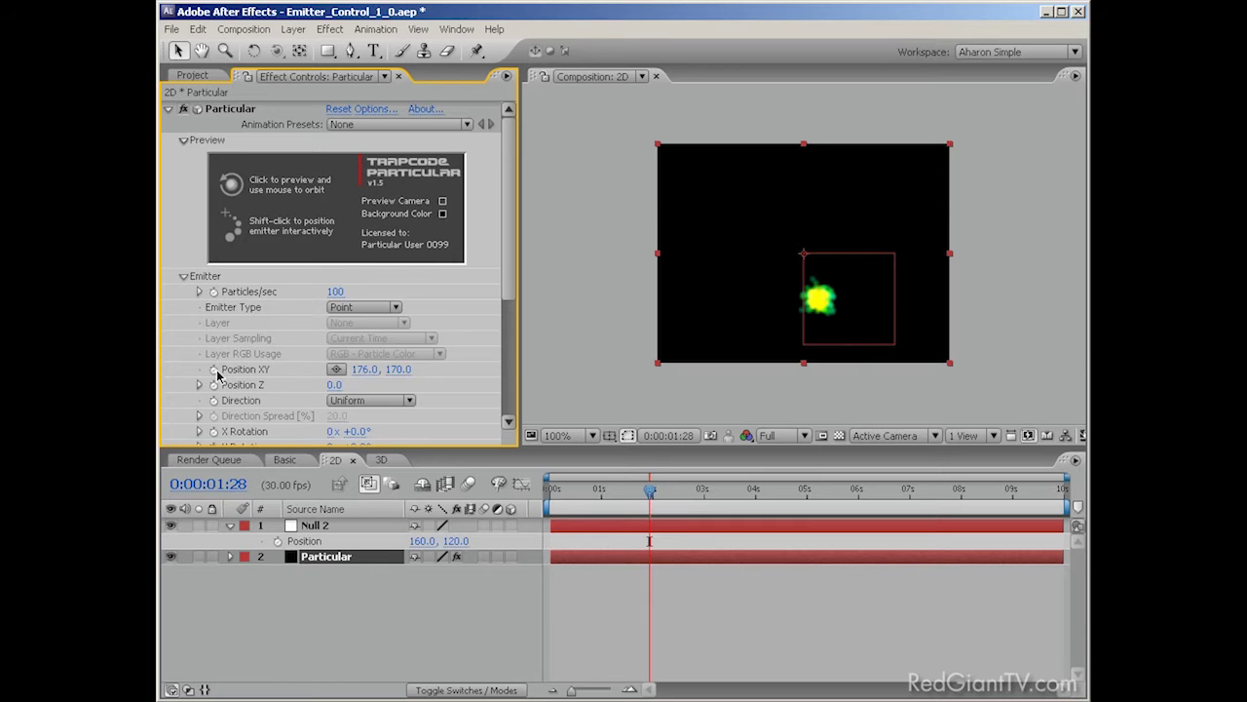
pyautogui.keyDown('alt'); pyautogui.click(214, 370); pyautogui.keyUp('alt')
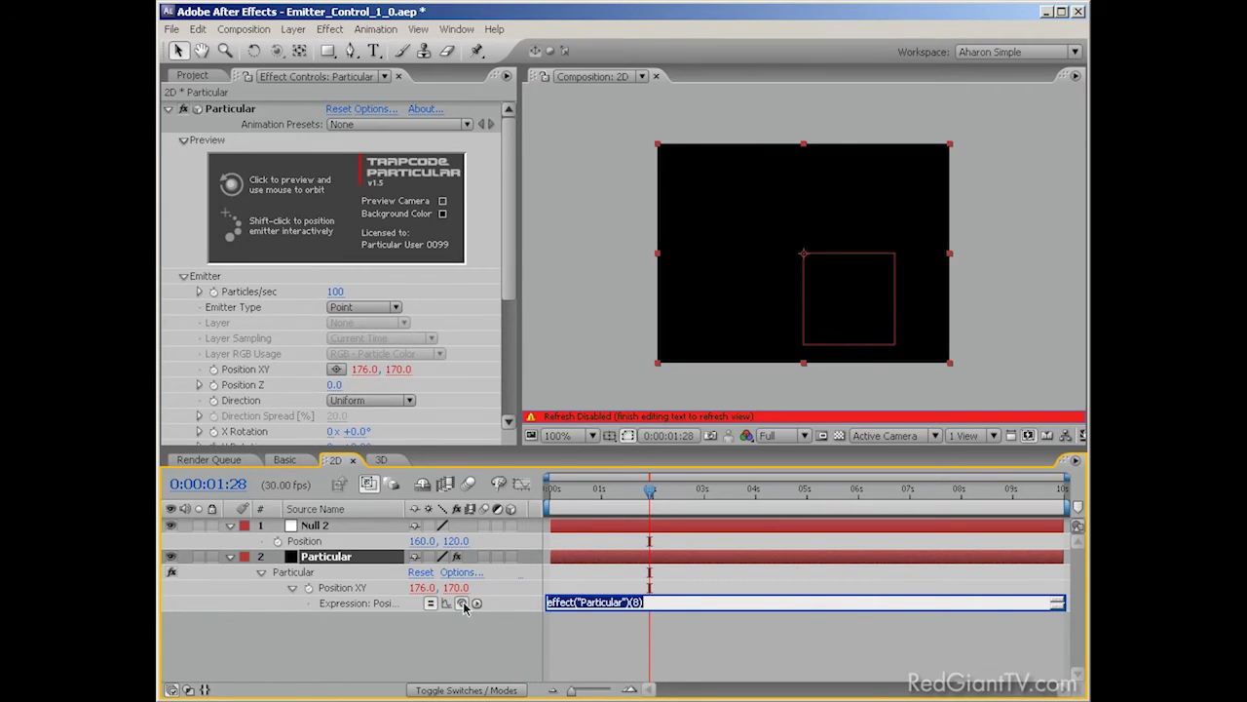
pyautogui.moveTo(463, 603); pyautogui.dragTo(321, 544)
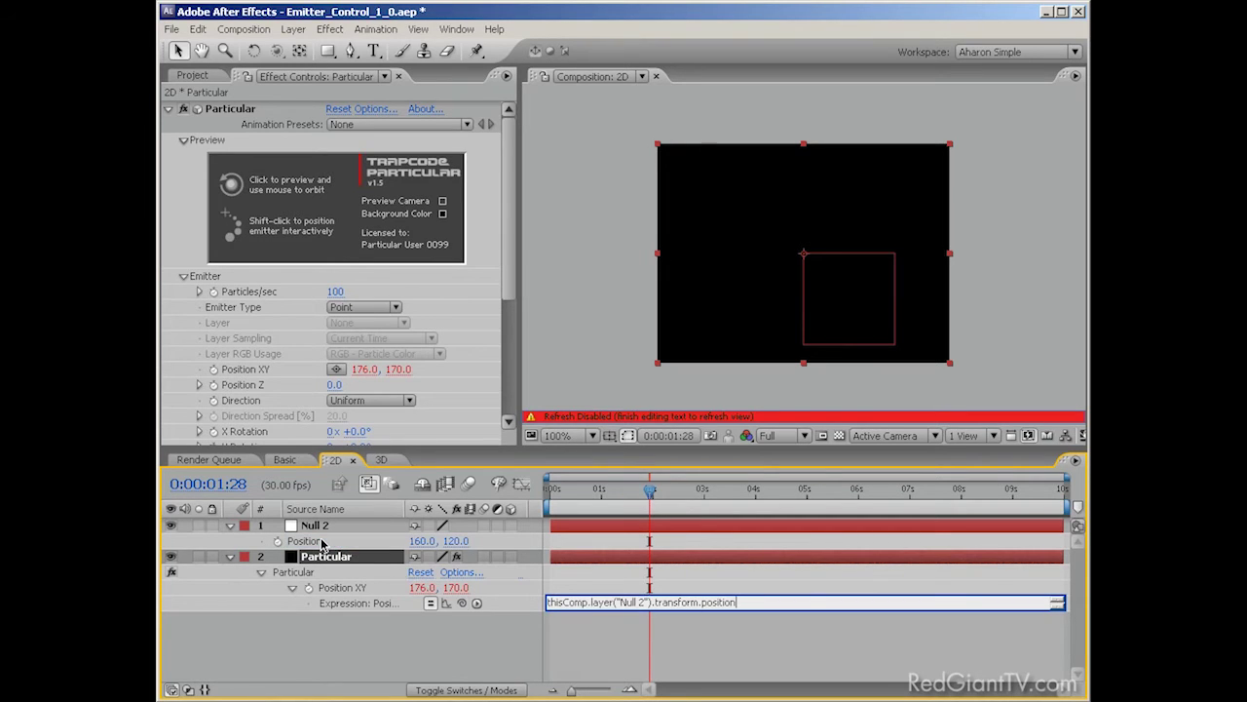
pyautogui.click(359, 584)
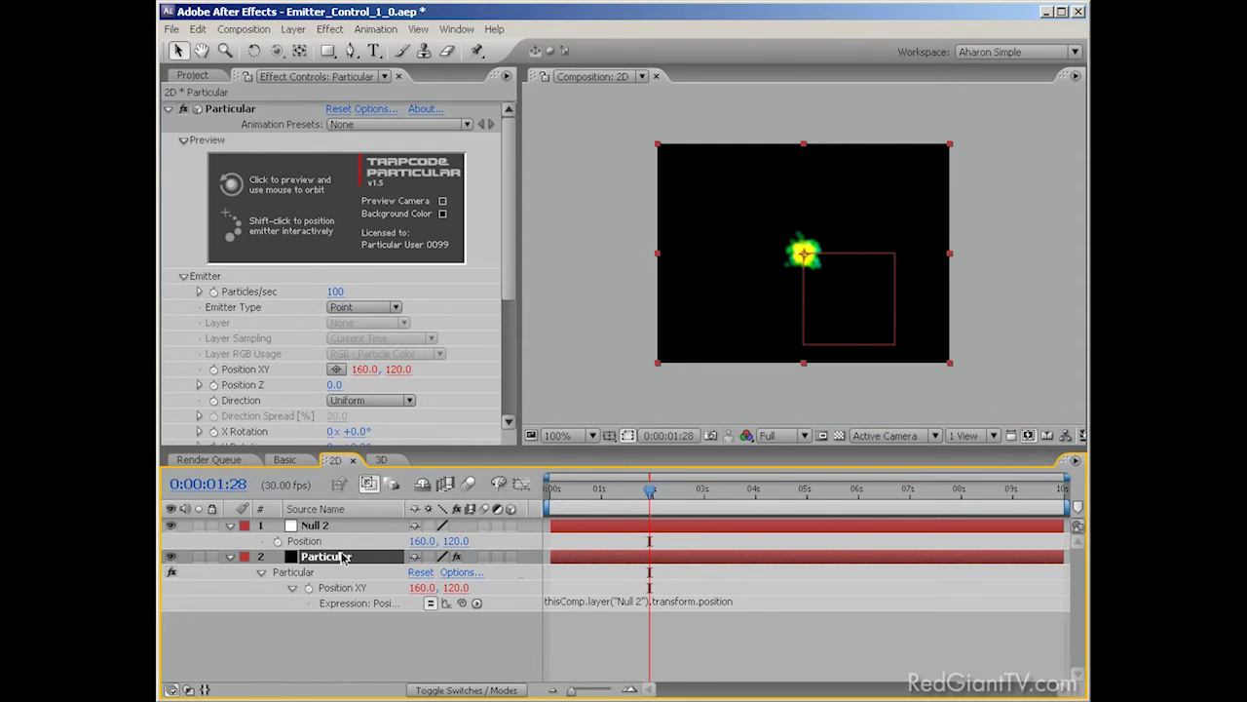
# Drag Null 2 around the comp and key its position at 4:09, the emitter following.
pyautogui.click(319, 527)
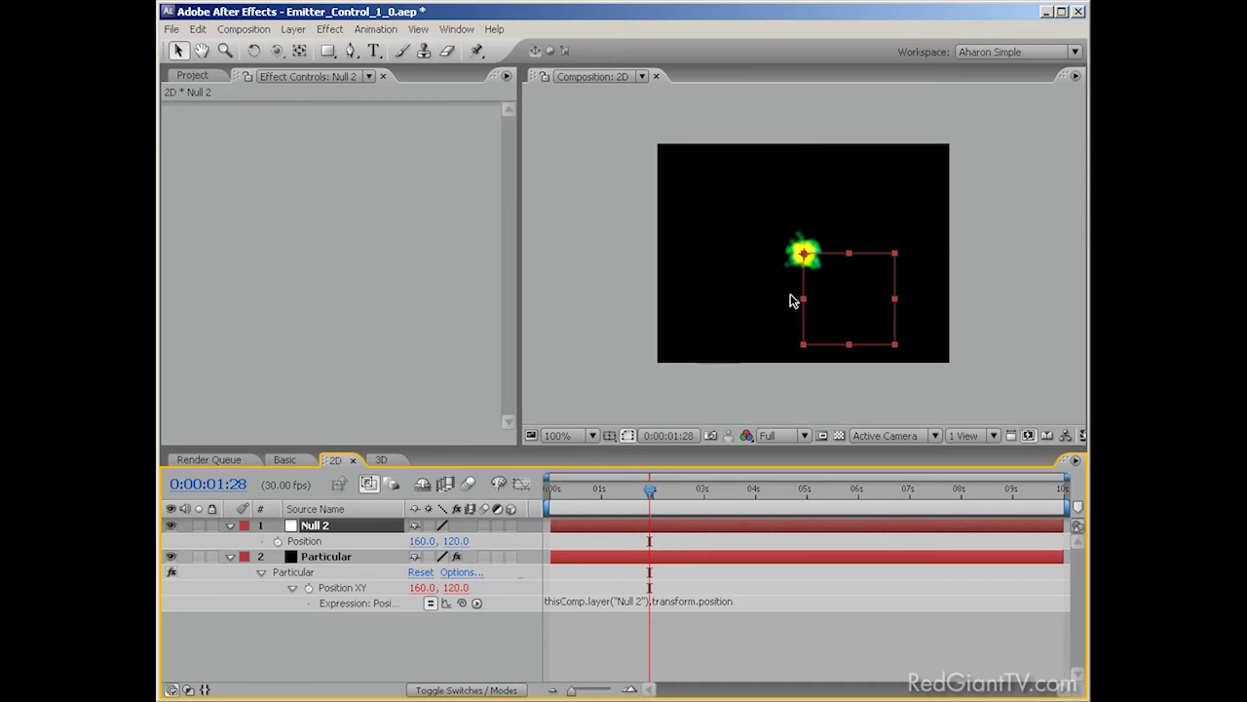
pyautogui.moveTo(803, 254); pyautogui.dragTo(737, 296)
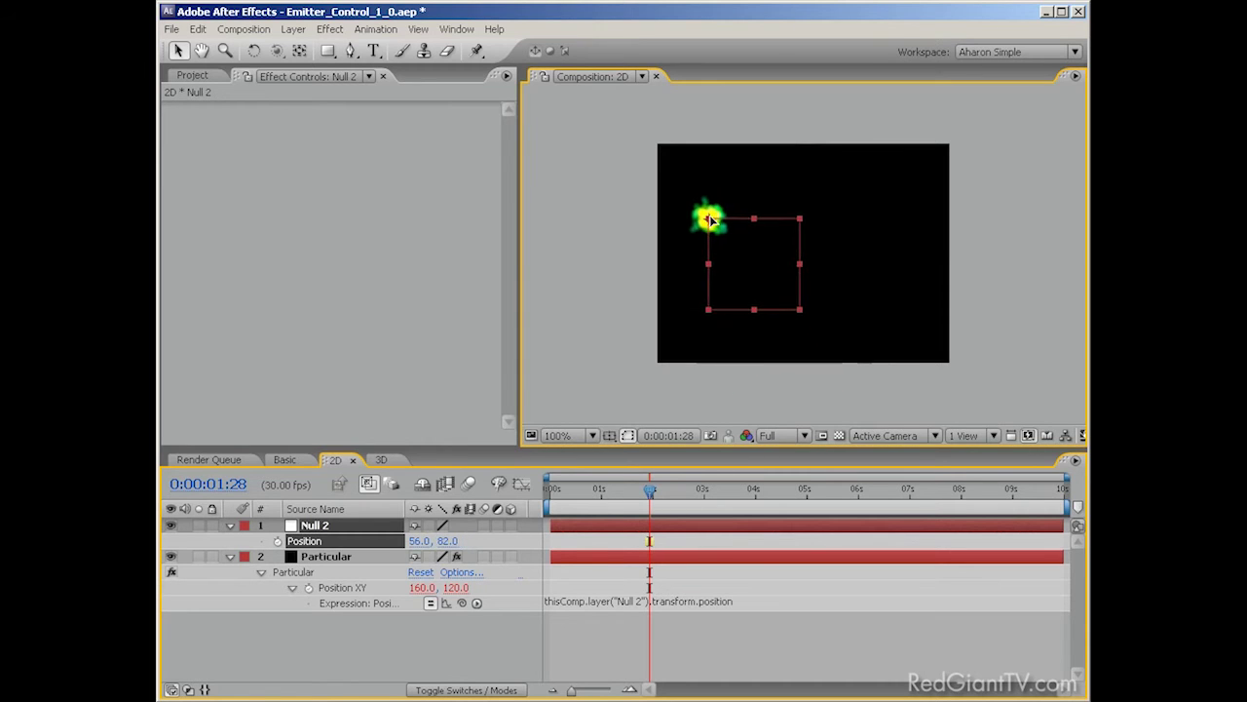
pyautogui.moveTo(710, 221); pyautogui.dragTo(784, 268)
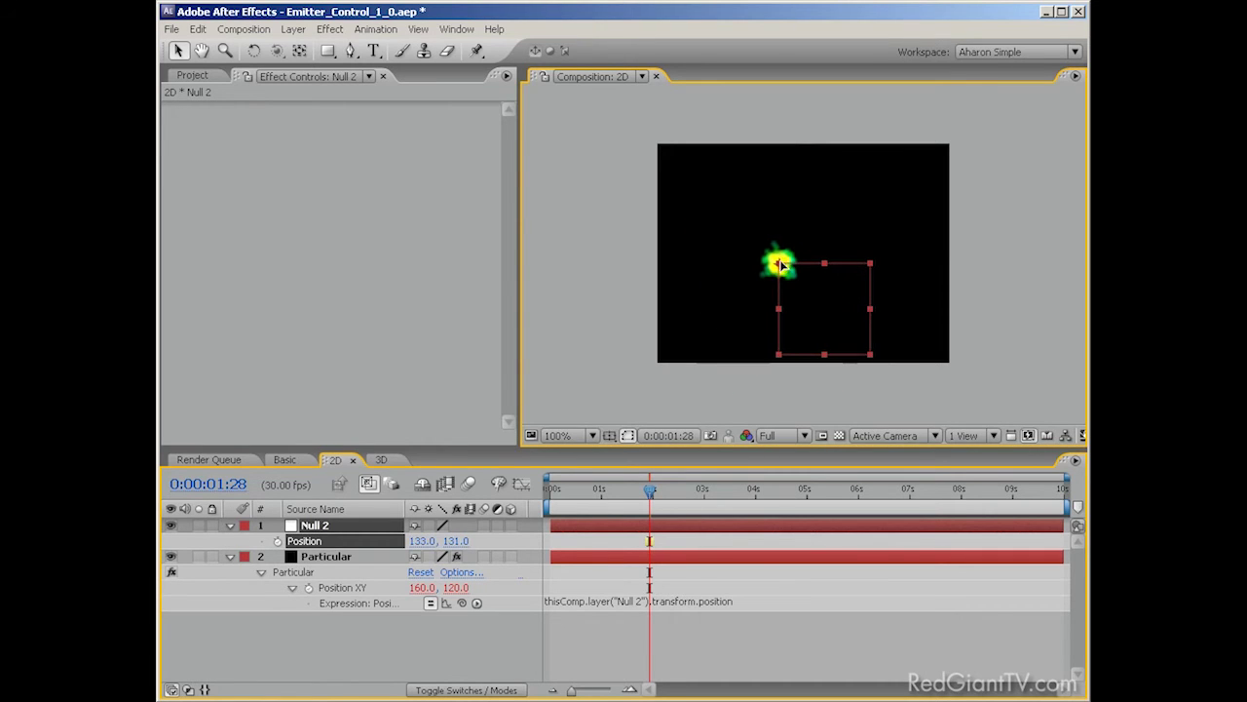
pyautogui.click(277, 541)
pyautogui.moveTo(624, 492); pyautogui.dragTo(770, 492)
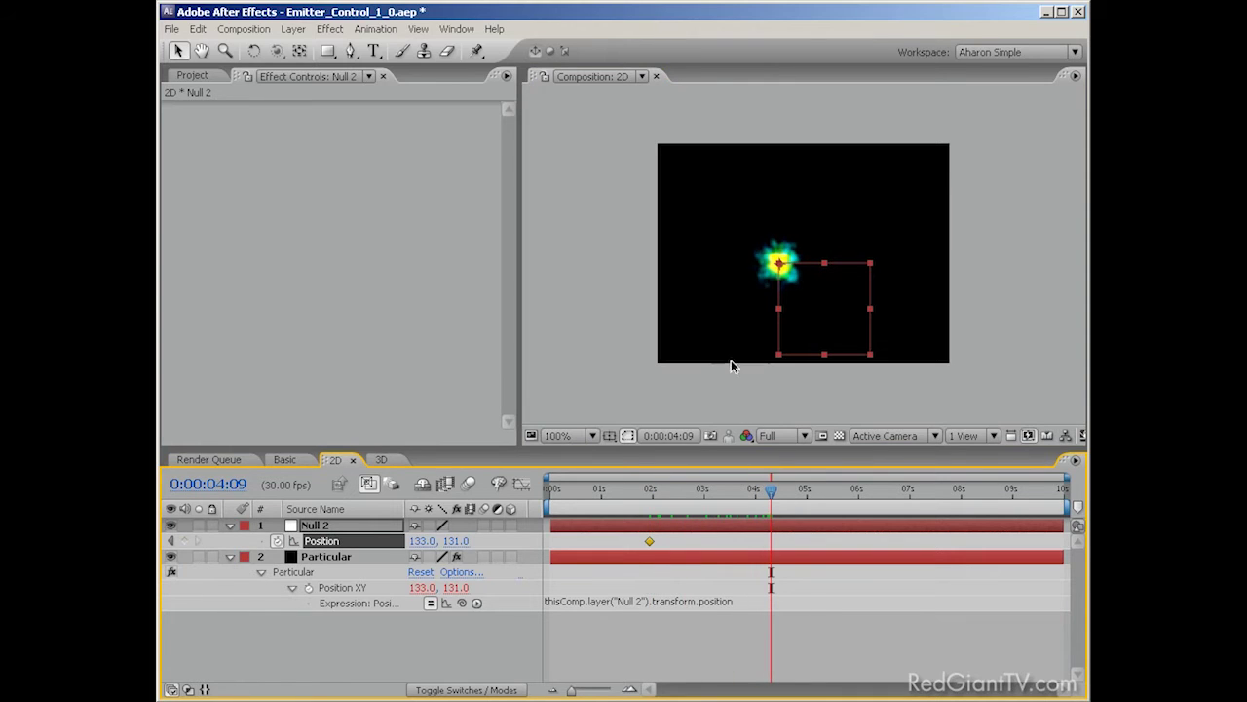
pyautogui.moveTo(779, 263); pyautogui.dragTo(702, 320)
pyautogui.click(621, 335)
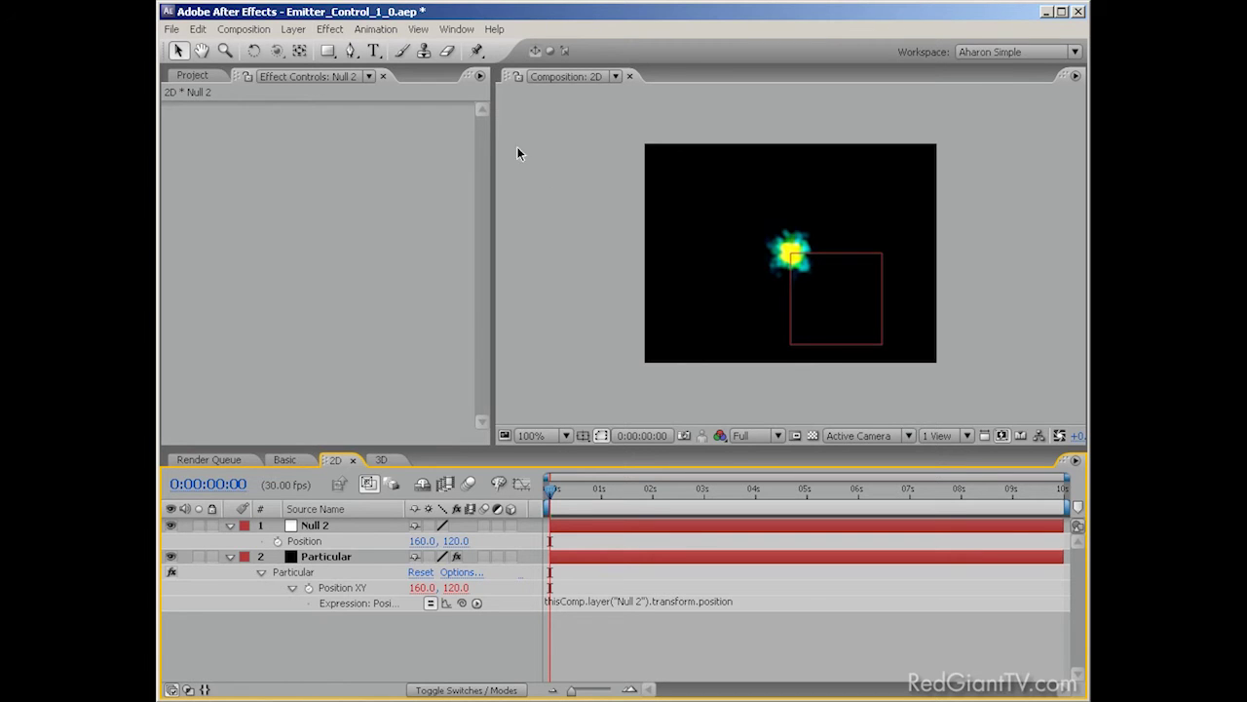
# Open Window > Motion Sketch, select Null 2, and start capturing its path.
pyautogui.click(456, 30)
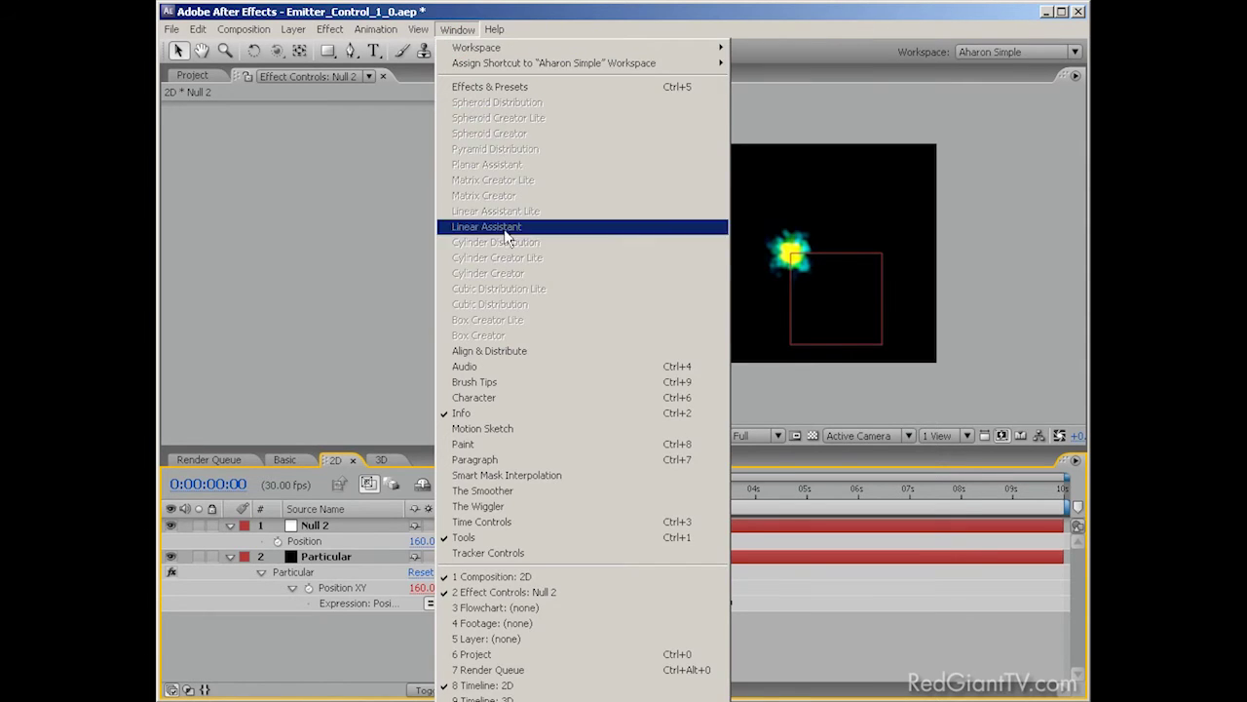
pyautogui.click(552, 431)
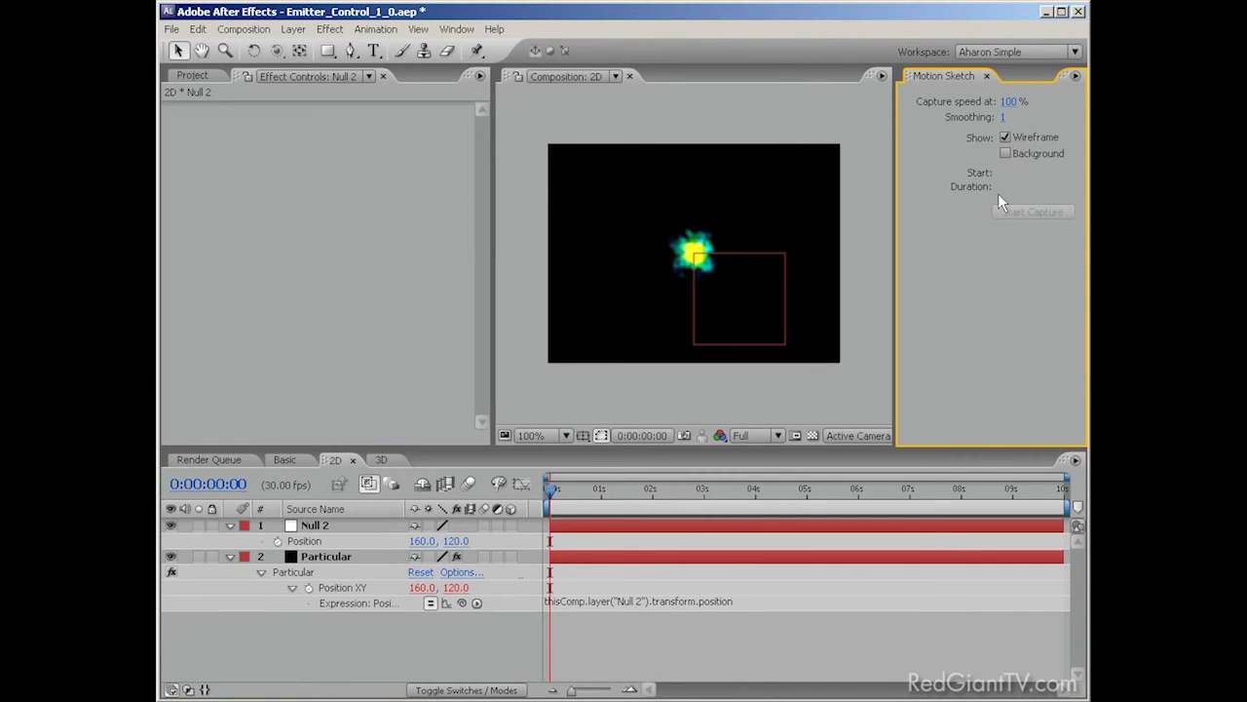
pyautogui.click(343, 528)
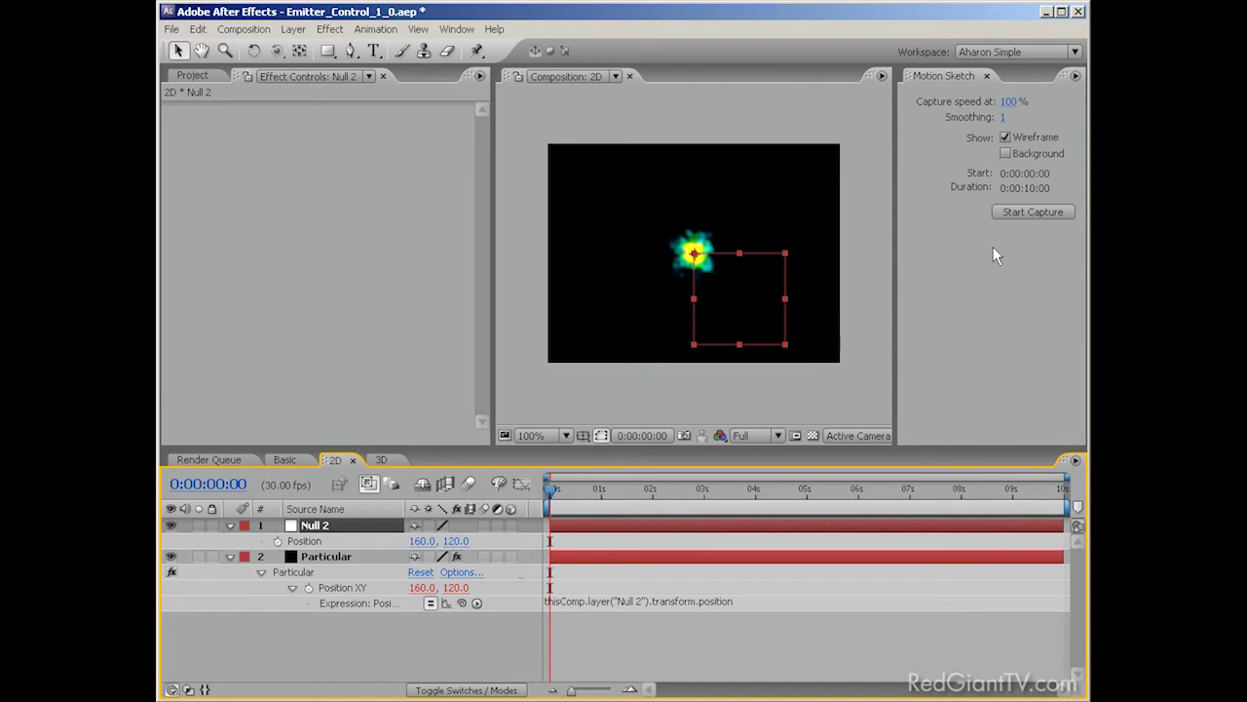
pyautogui.click(1015, 214)
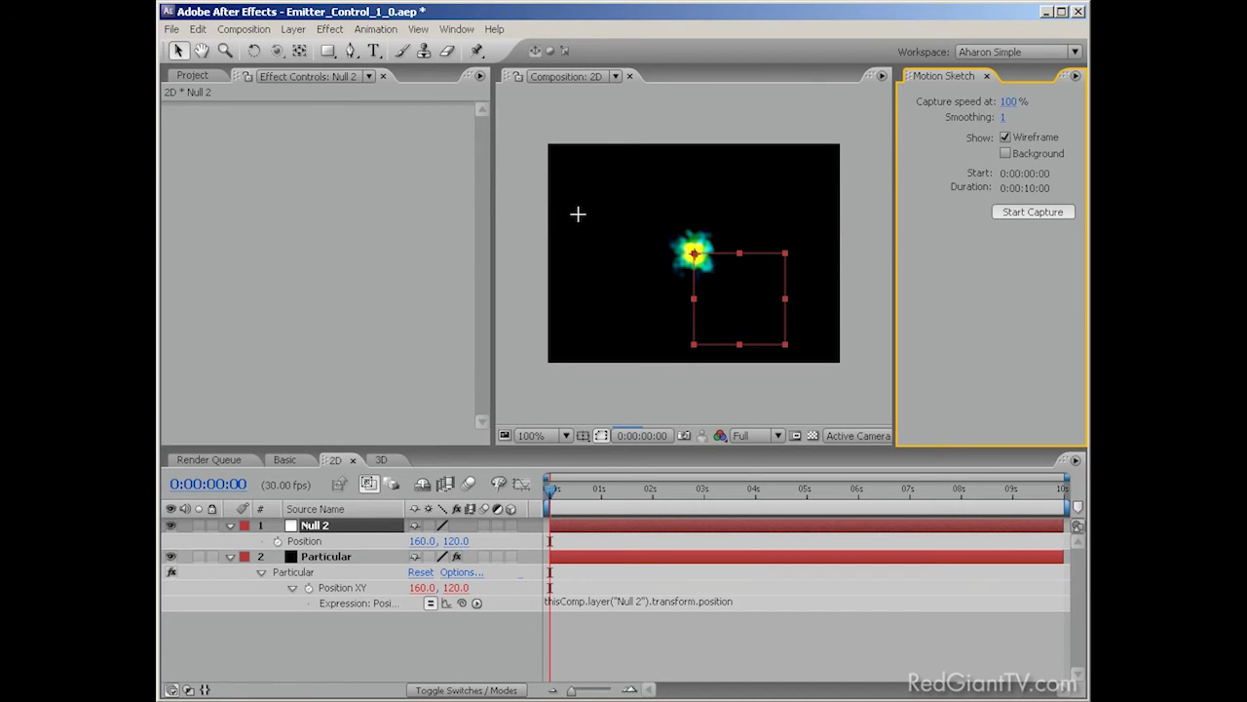
# Sketch a looping path for Null 2, RAM-preview the trailing particles, and adjust the smoothing.
pyautogui.moveTo(574, 210)
pyautogui.mouseDown()
pyautogui.moveTo(599, 265)
pyautogui.moveTo(620, 279)
pyautogui.moveTo(672, 230)
pyautogui.moveTo(707, 233)
pyautogui.moveTo(718, 283)
pyautogui.moveTo(741, 307)
pyautogui.moveTo(796, 275)
pyautogui.moveTo(782, 244)
pyautogui.moveTo(739, 277)
pyautogui.mouseUp()
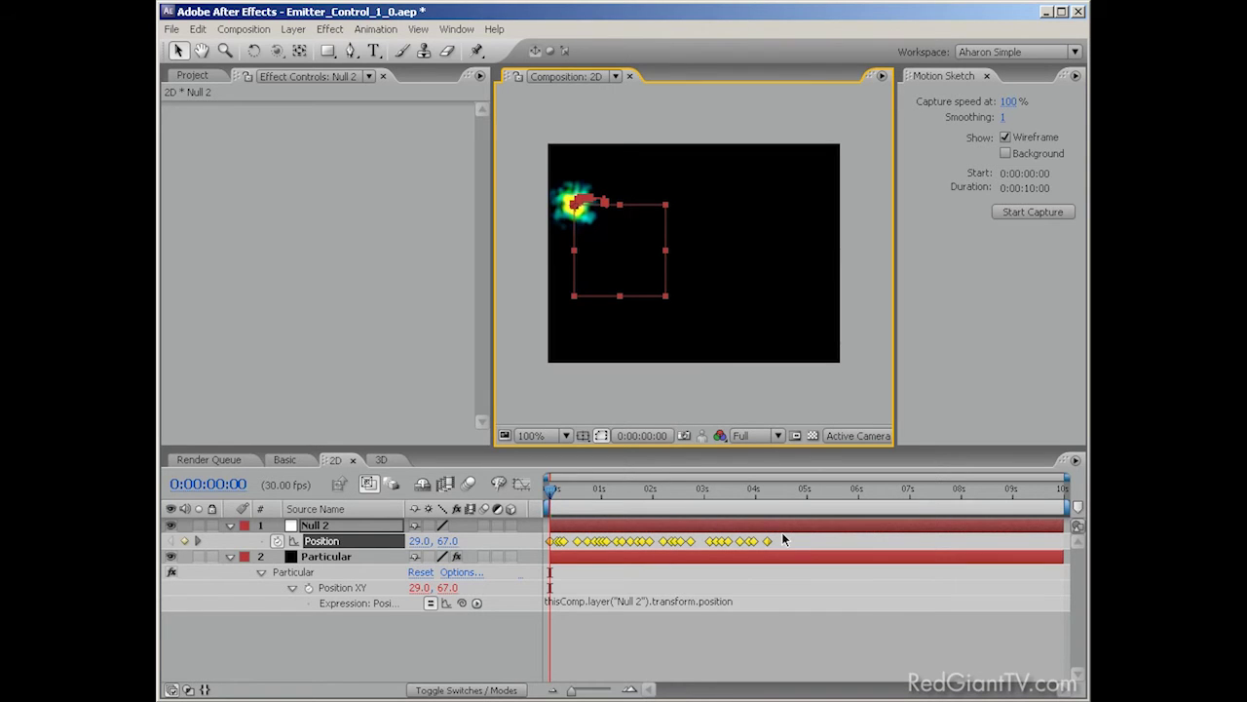
pyautogui.press('KP_0')
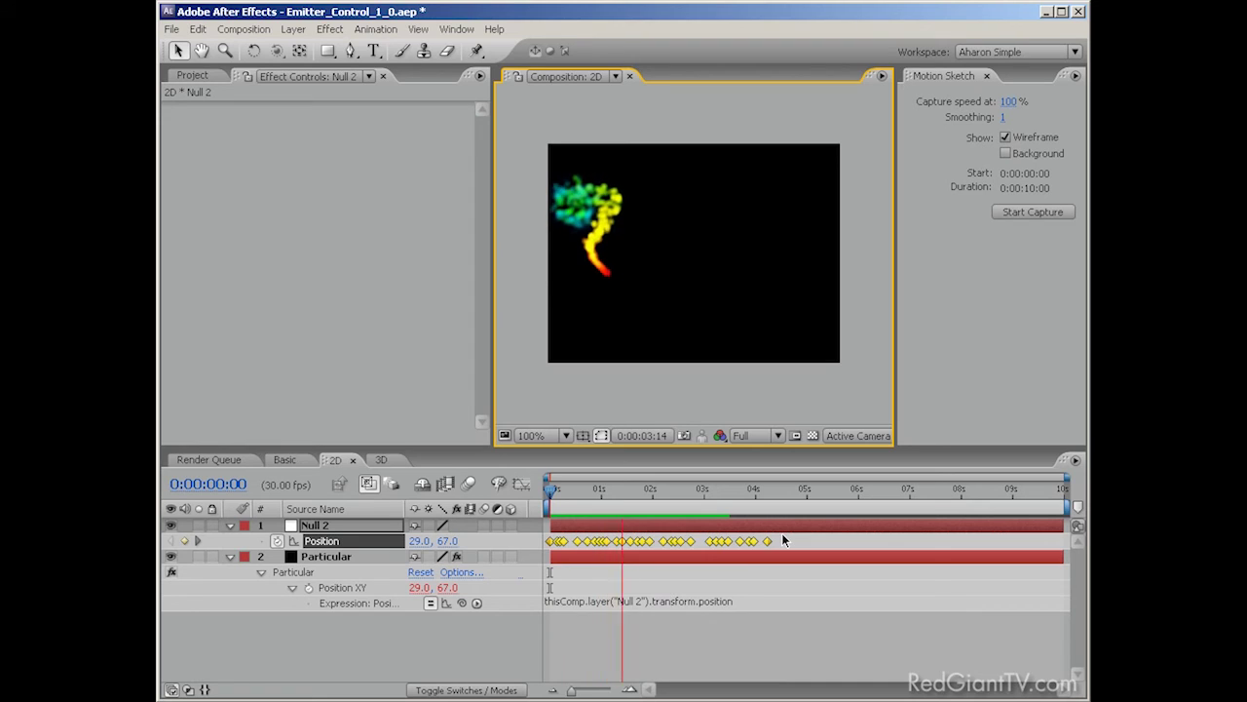
pyautogui.press('space')
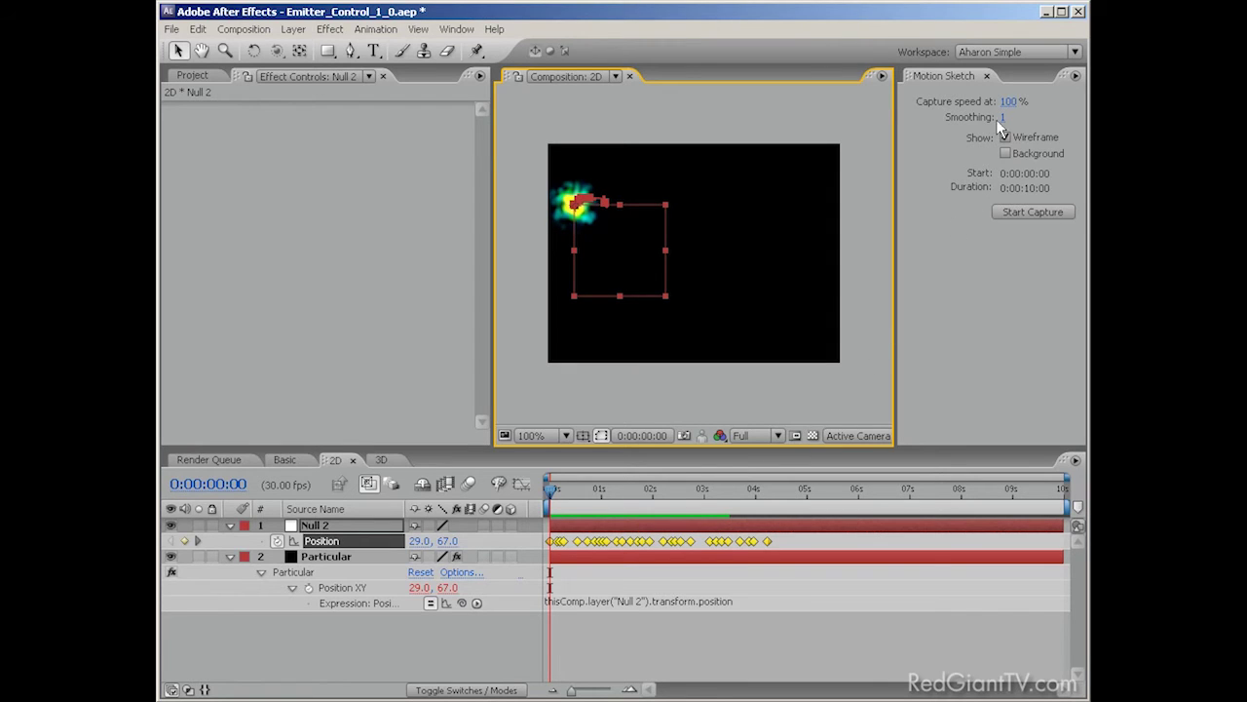
pyautogui.moveTo(1003, 117)
pyautogui.mouseDown()
pyautogui.moveTo(1019, 117)
pyautogui.moveTo(1001, 122)
pyautogui.mouseUp()
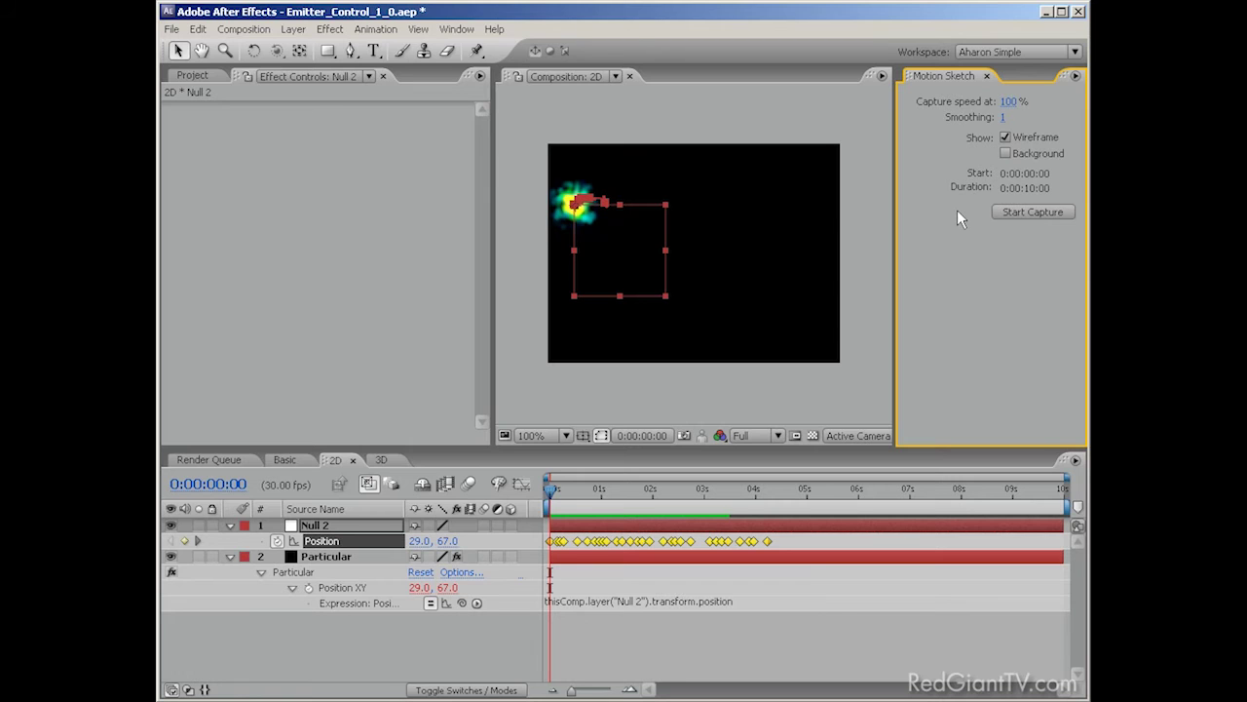
pyautogui.click(464, 29)
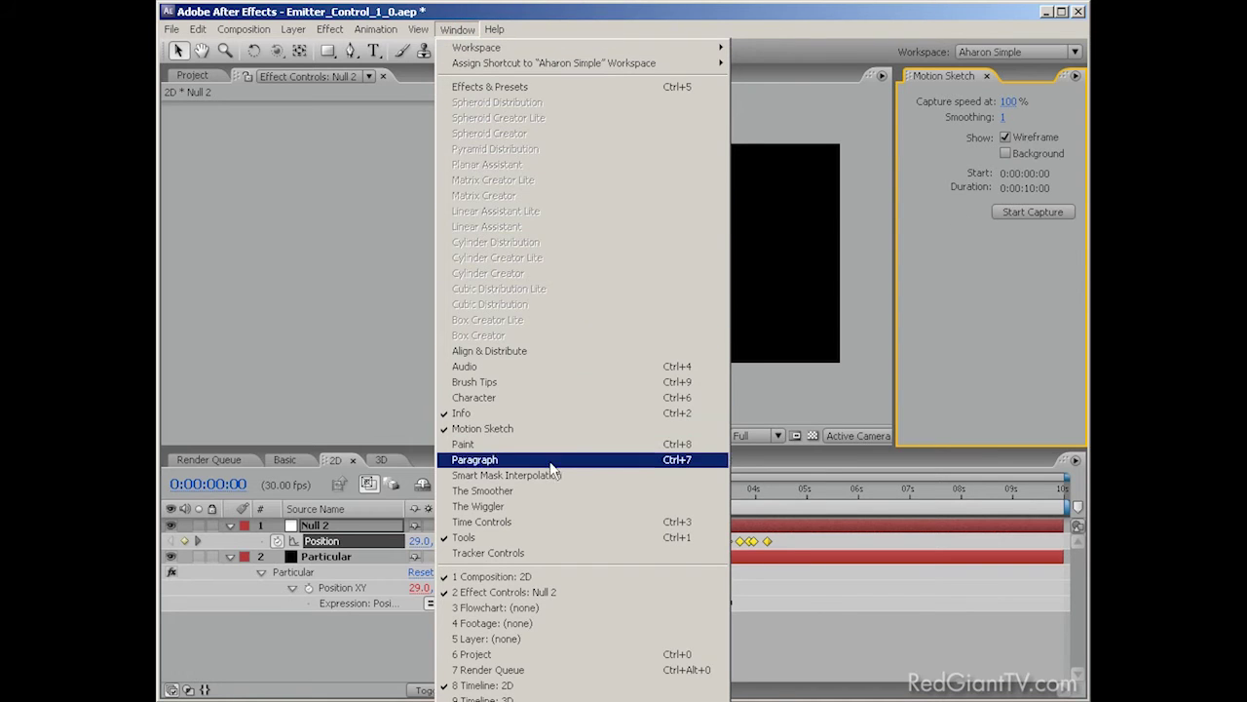
# Apply The Smoother at Tolerance 1 to Null 2's sketched Position keyframes.
pyautogui.click(549, 494)
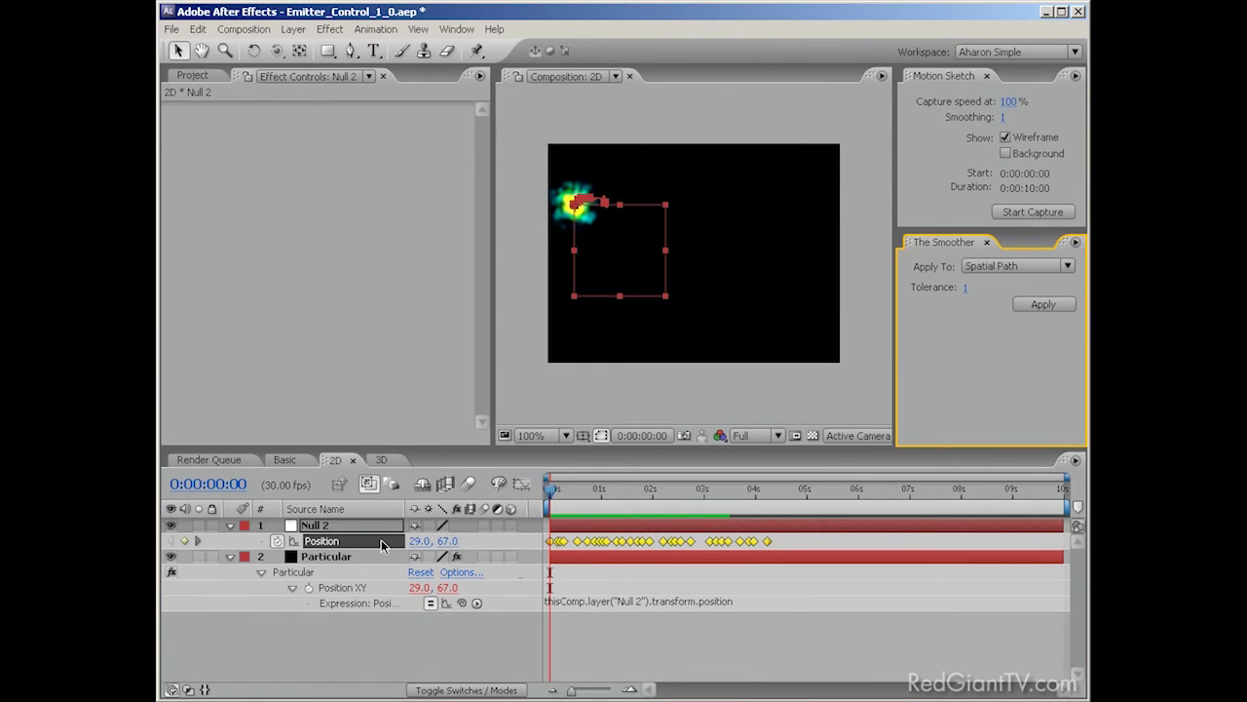
pyautogui.click(348, 542)
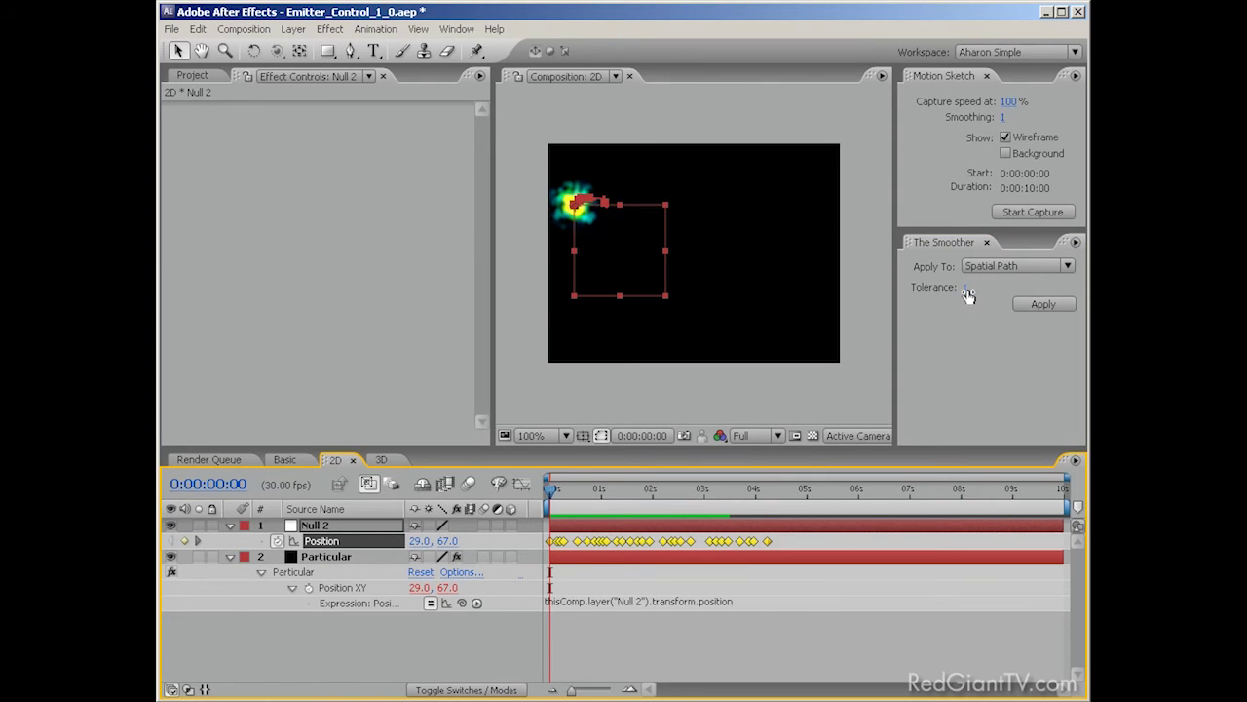
pyautogui.click(1030, 303)
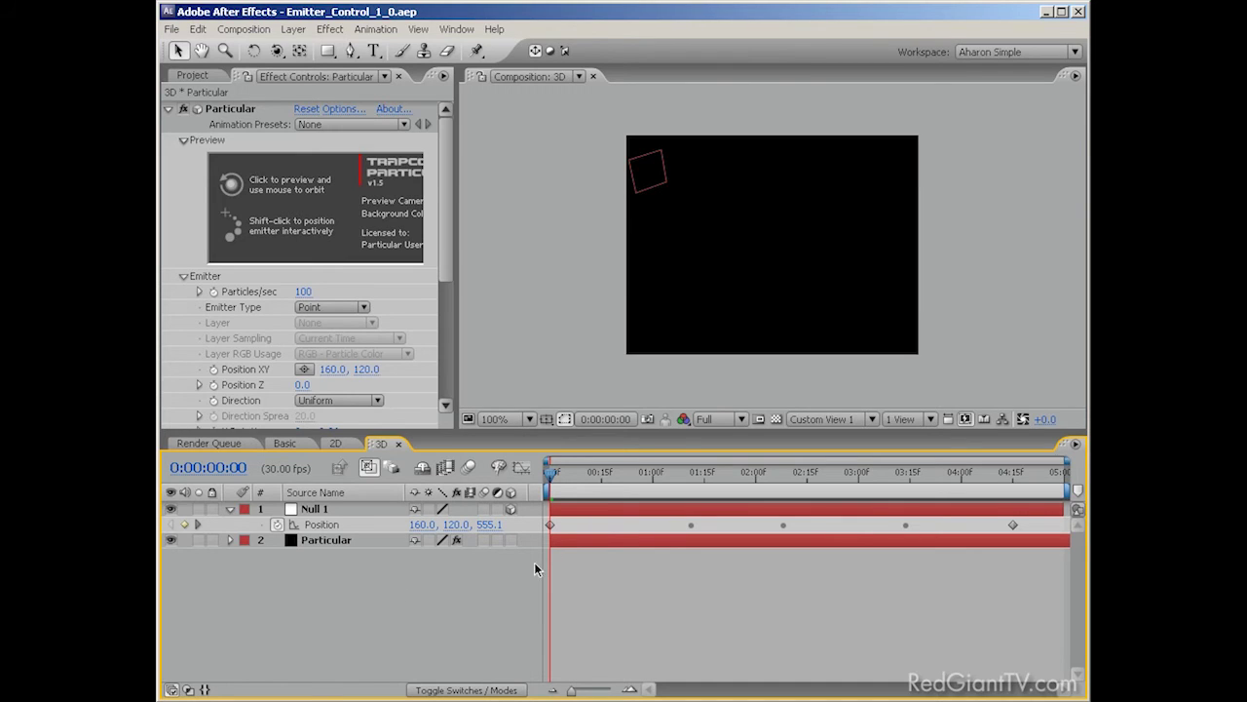
# In the 3D comp, scrub Null 1's motion and start an expression on Particular's Position XY.
pyautogui.moveTo(552, 484)
pyautogui.mouseDown()
pyautogui.moveTo(937, 487)
pyautogui.moveTo(859, 508)
pyautogui.moveTo(537, 488)
pyautogui.mouseUp()
pyautogui.click(321, 539)
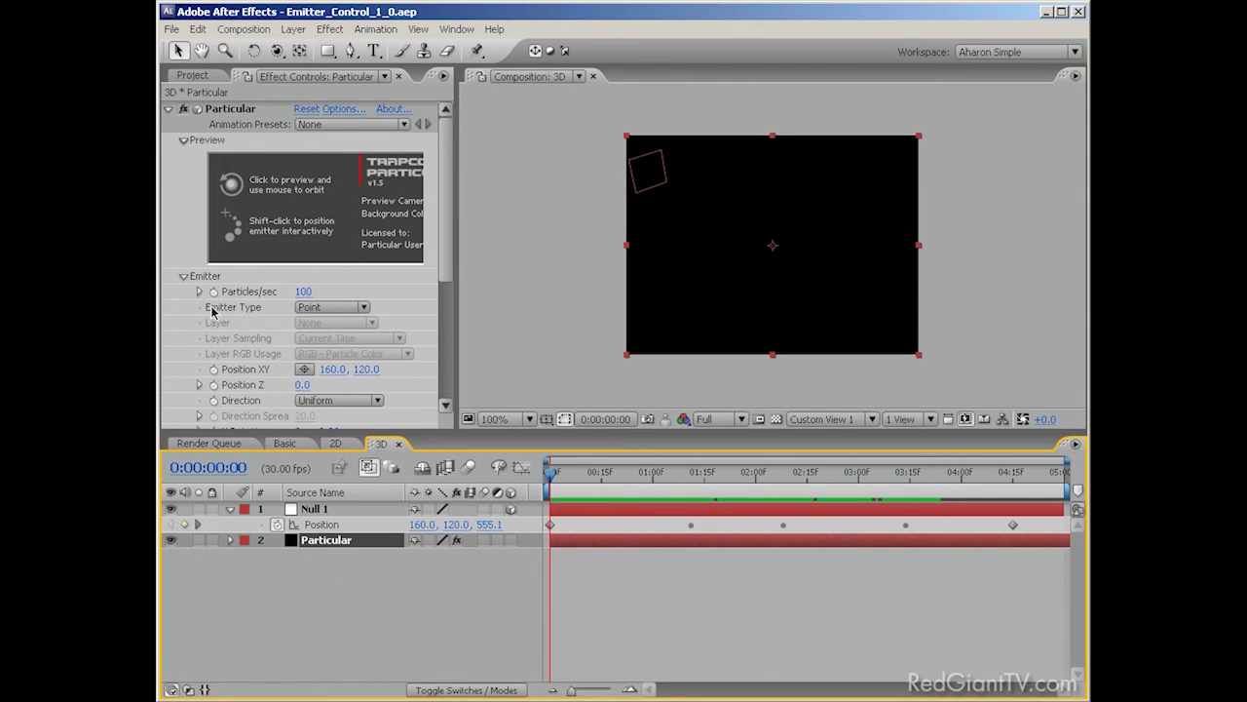
pyautogui.keyDown('alt'); pyautogui.click(214, 370); pyautogui.keyUp('alt')
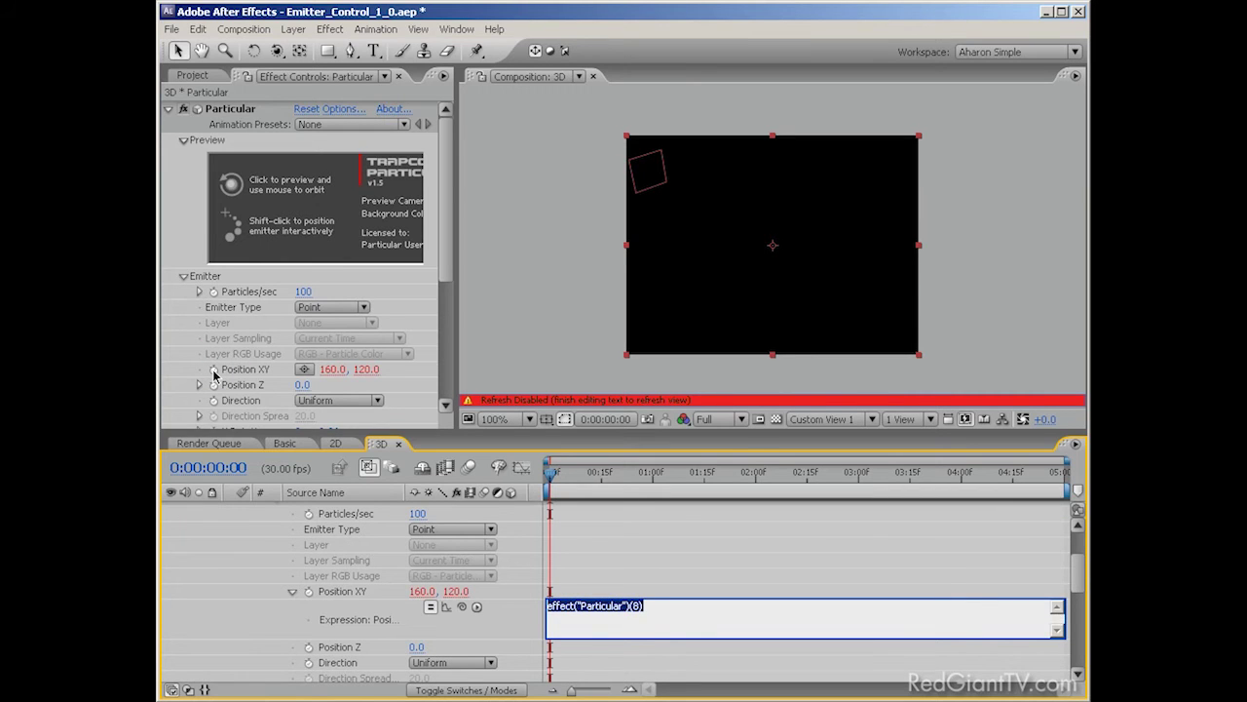
# Pick-whip Null 1's Position and build temp = thisComp.layer("Null 1").transform.position; [temp[0], temp[1]].
pyautogui.moveTo(462, 606); pyautogui.dragTo(314, 516)
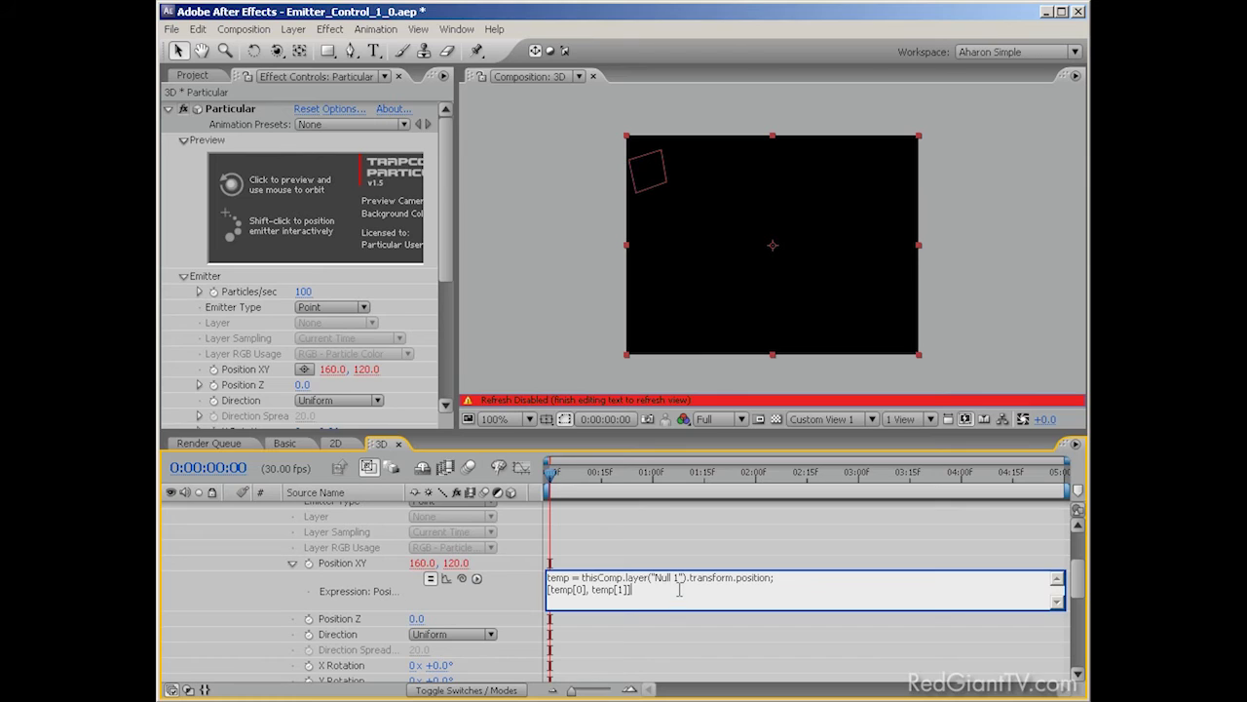
pyautogui.moveTo(571, 578); pyautogui.dragTo(539, 577)
pyautogui.moveTo(775, 578); pyautogui.dragTo(651, 578)
pyautogui.moveTo(583, 578); pyautogui.dragTo(624, 577)
pyautogui.doubleClick(553, 578)
pyautogui.moveTo(582, 579); pyautogui.dragTo(772, 577)
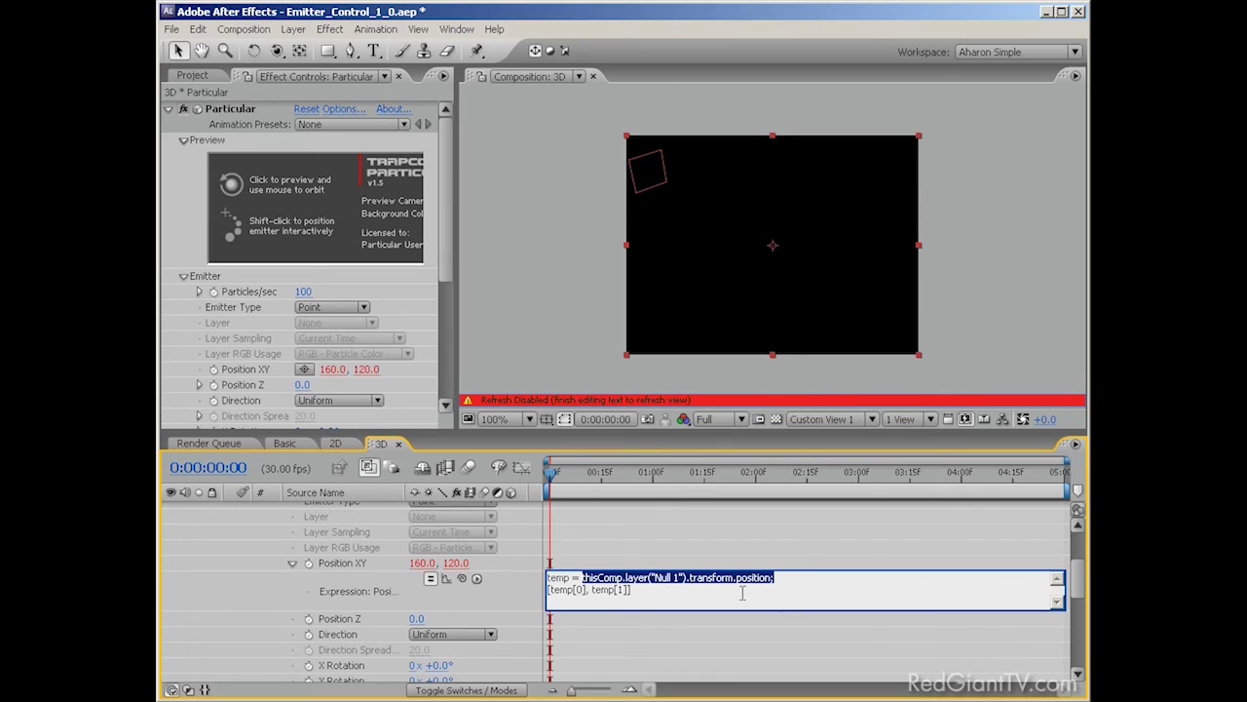
pyautogui.click(548, 577)
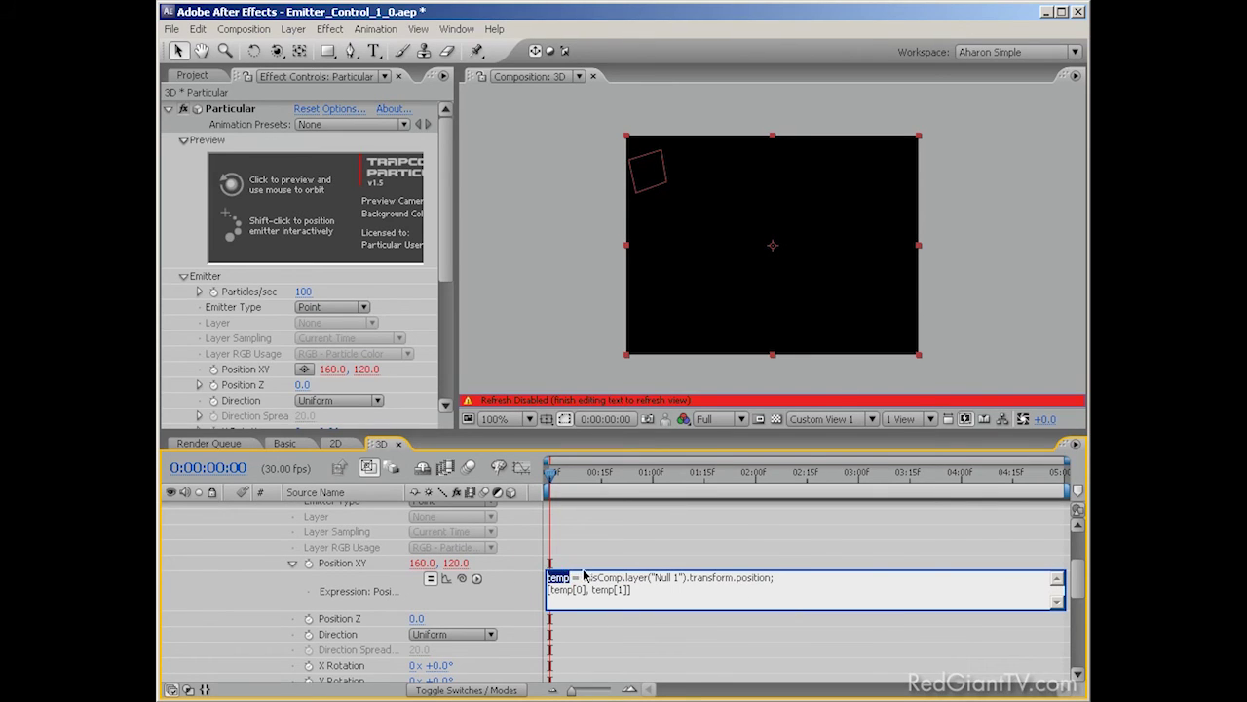
pyautogui.moveTo(583, 576); pyautogui.dragTo(777, 577)
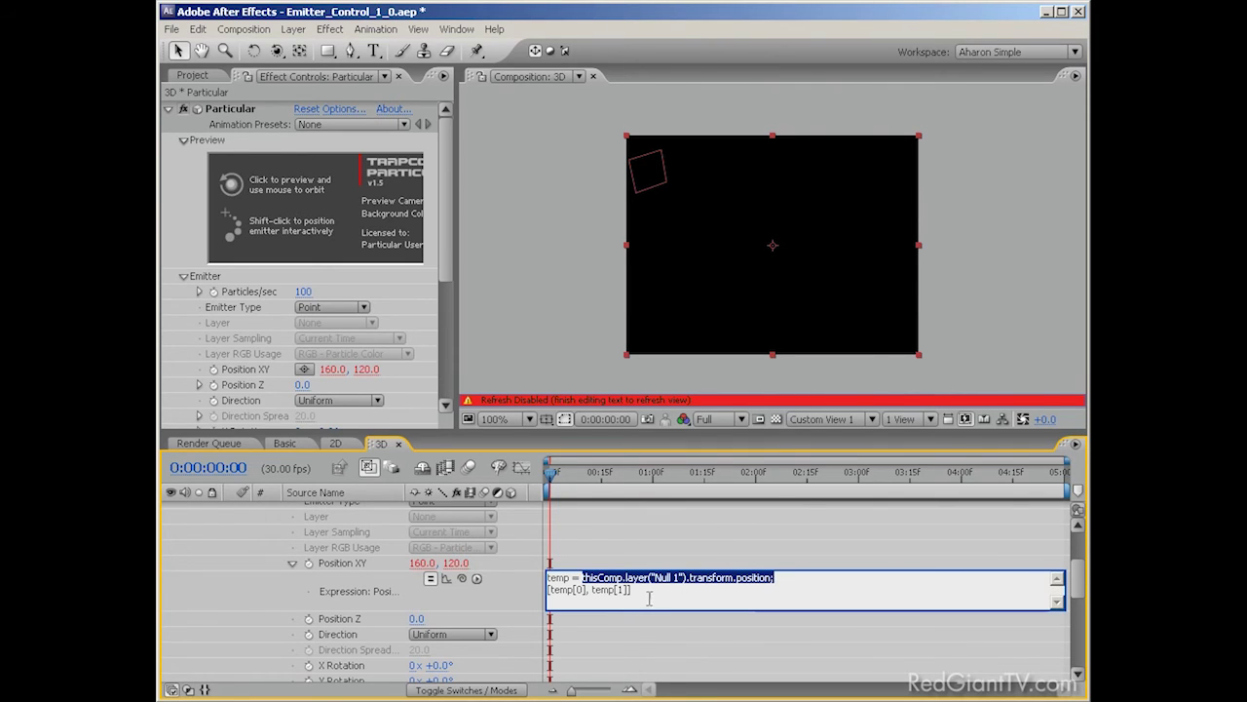
pyautogui.moveTo(632, 590); pyautogui.dragTo(547, 590)
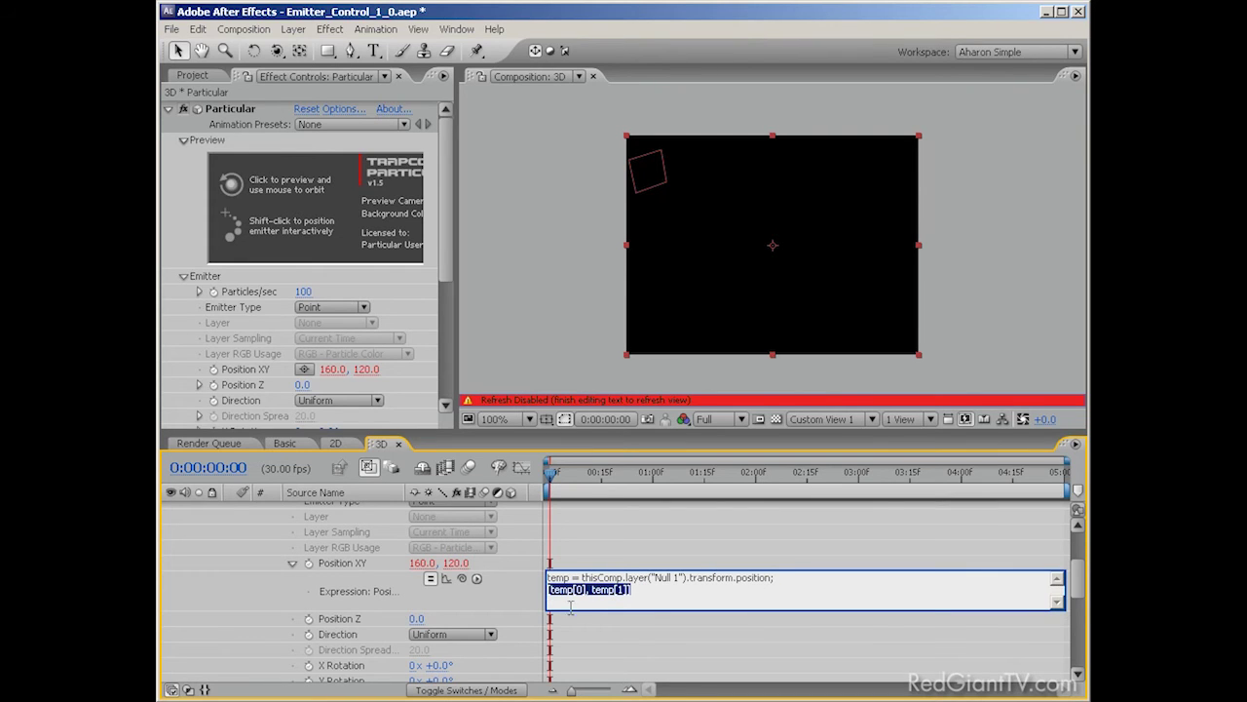
# Check the [temp[0], temp[1]] return line and commit the Position XY expression, giving 160, 120.
pyautogui.click(574, 600)
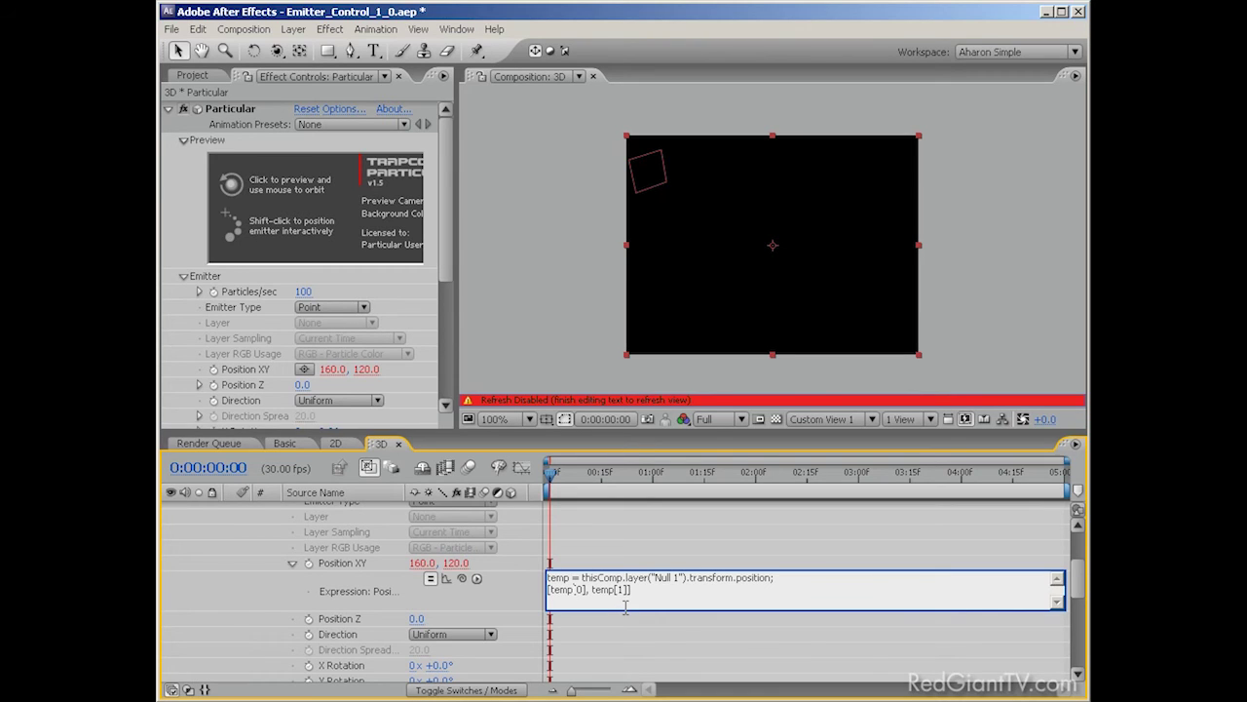
pyautogui.click(640, 590)
pyautogui.moveTo(650, 589); pyautogui.dragTo(575, 595)
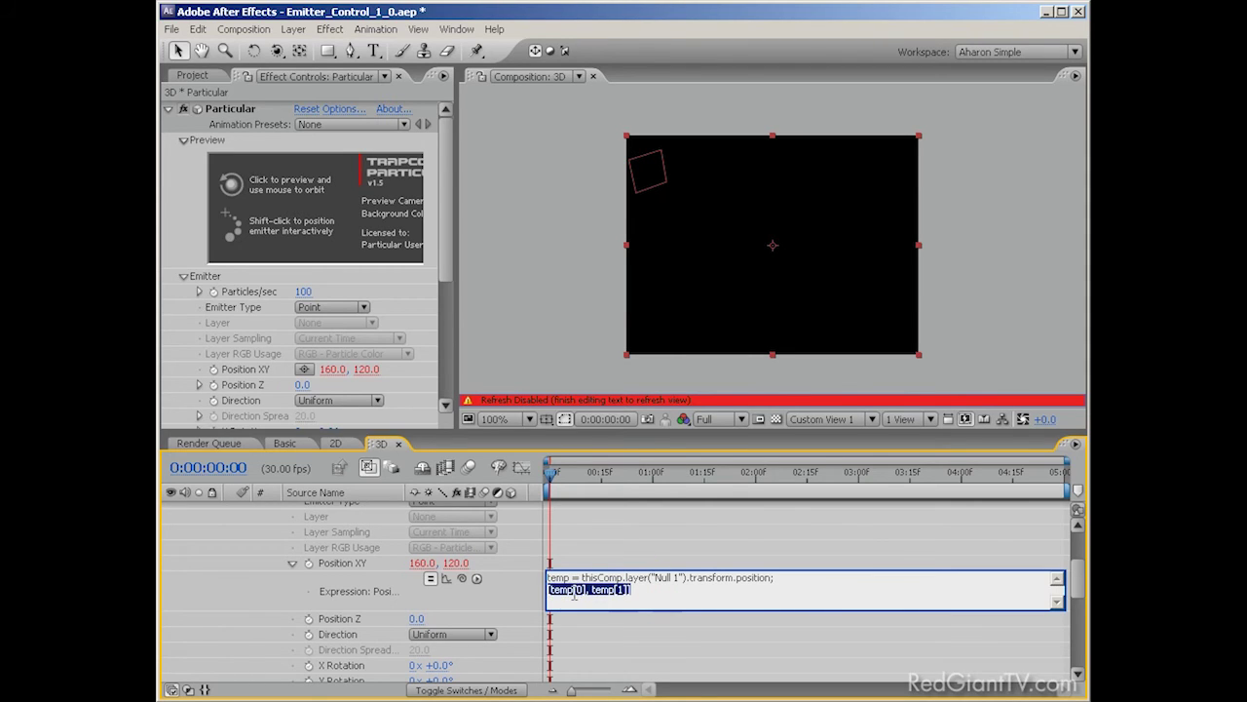
pyautogui.click(658, 593)
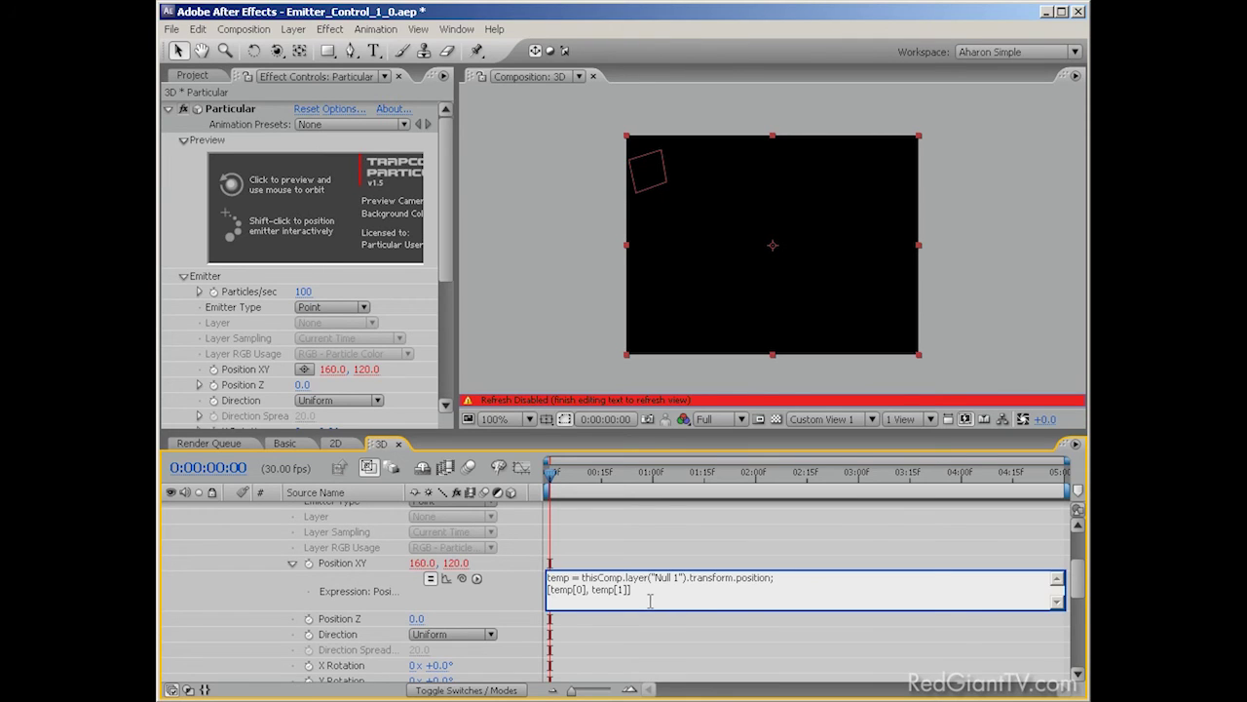
pyautogui.click(357, 620)
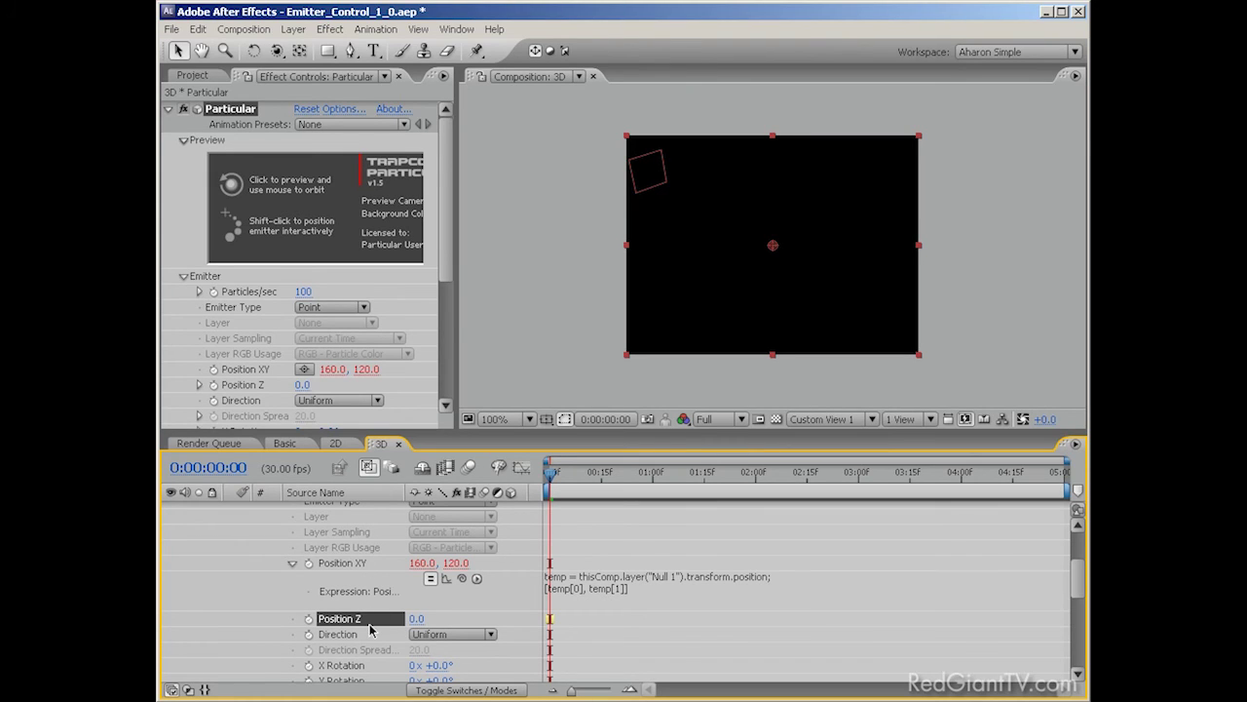
# Add a Position Z expression pick-whipped to thisComp.layer("Null 1").transform.position[2].
pyautogui.keyDown('alt'); pyautogui.click(308, 619); pyautogui.keyUp('alt')
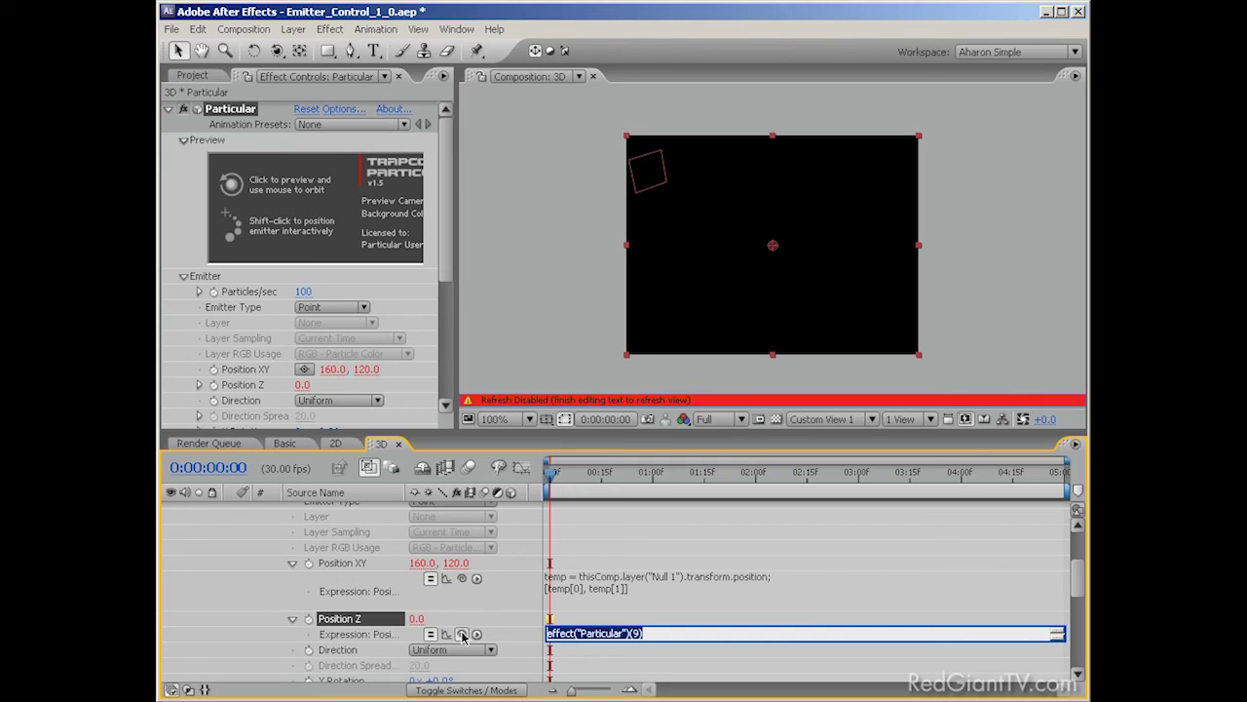
pyautogui.moveTo(463, 635); pyautogui.dragTo(490, 528)
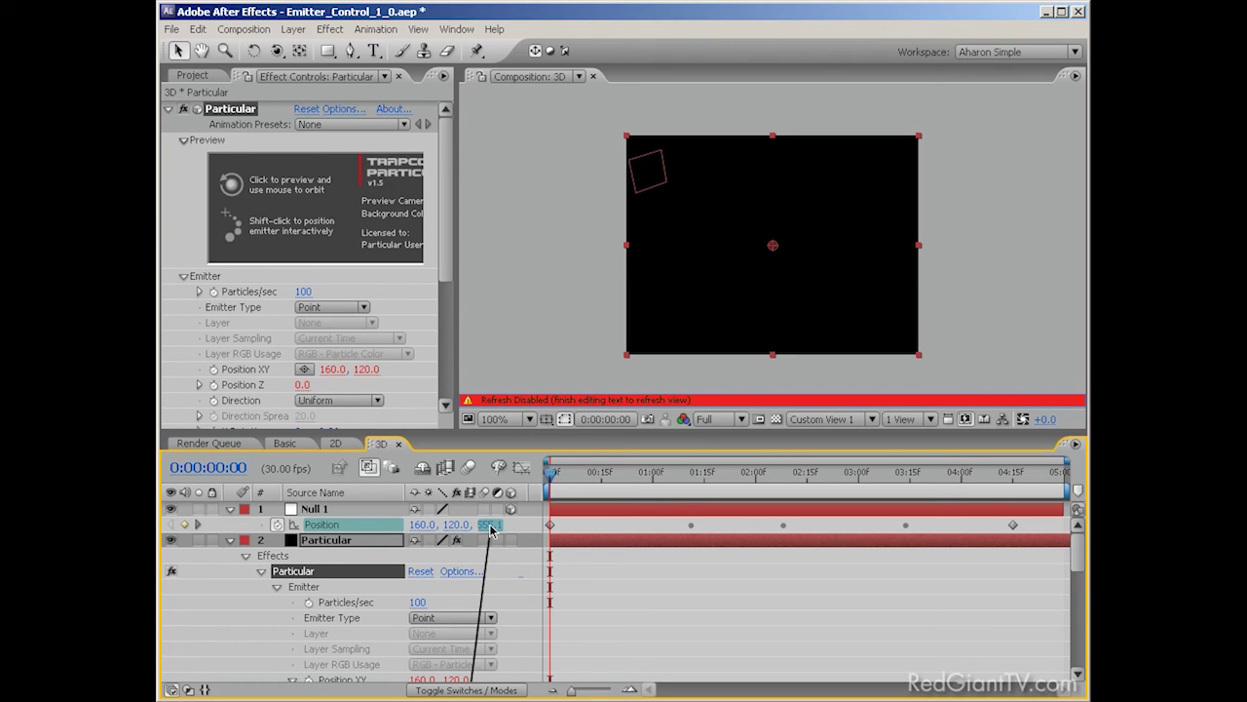
pyautogui.moveTo(491, 528)
pyautogui.mouseDown()
pyautogui.moveTo(380, 527)
pyautogui.moveTo(486, 528)
pyautogui.mouseUp()
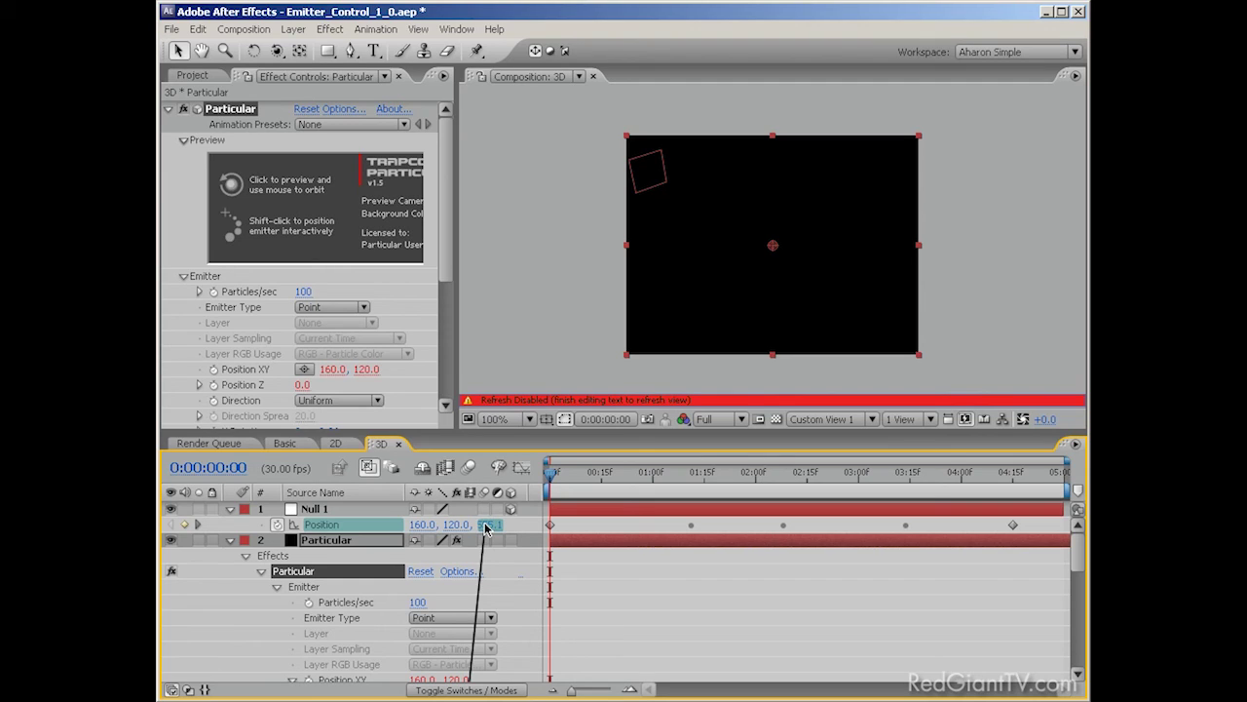
pyautogui.moveTo(486, 527); pyautogui.dragTo(488, 528)
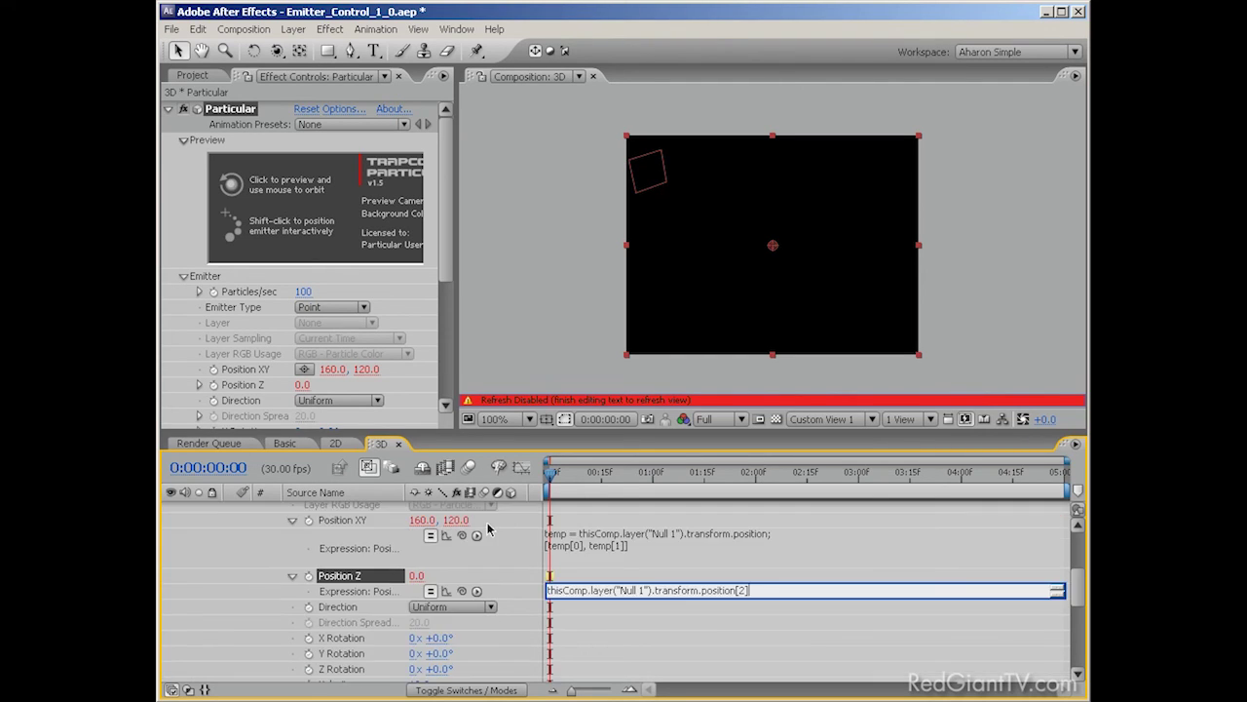
pyautogui.moveTo(756, 590); pyautogui.dragTo(731, 591)
# Commit the Position Z expression and preview the blue-to-yellow particle trail following Null 1 in 3D.
pyautogui.click(752, 599)
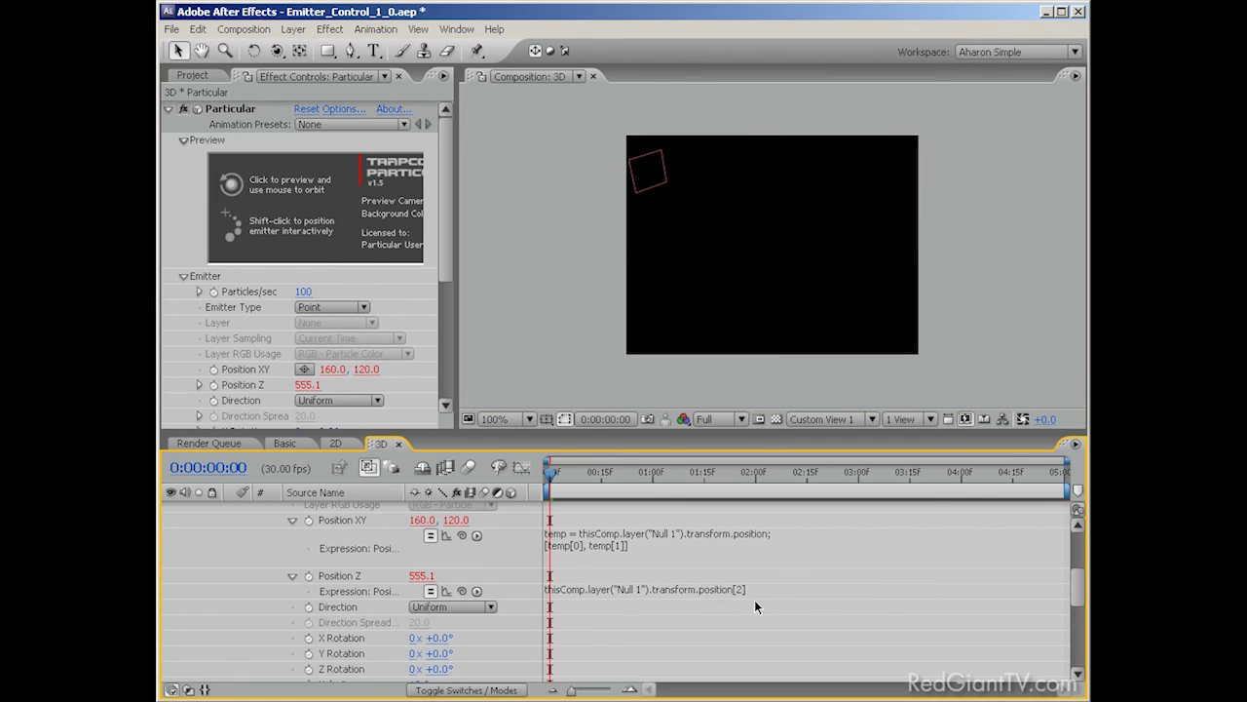
pyautogui.press('space')
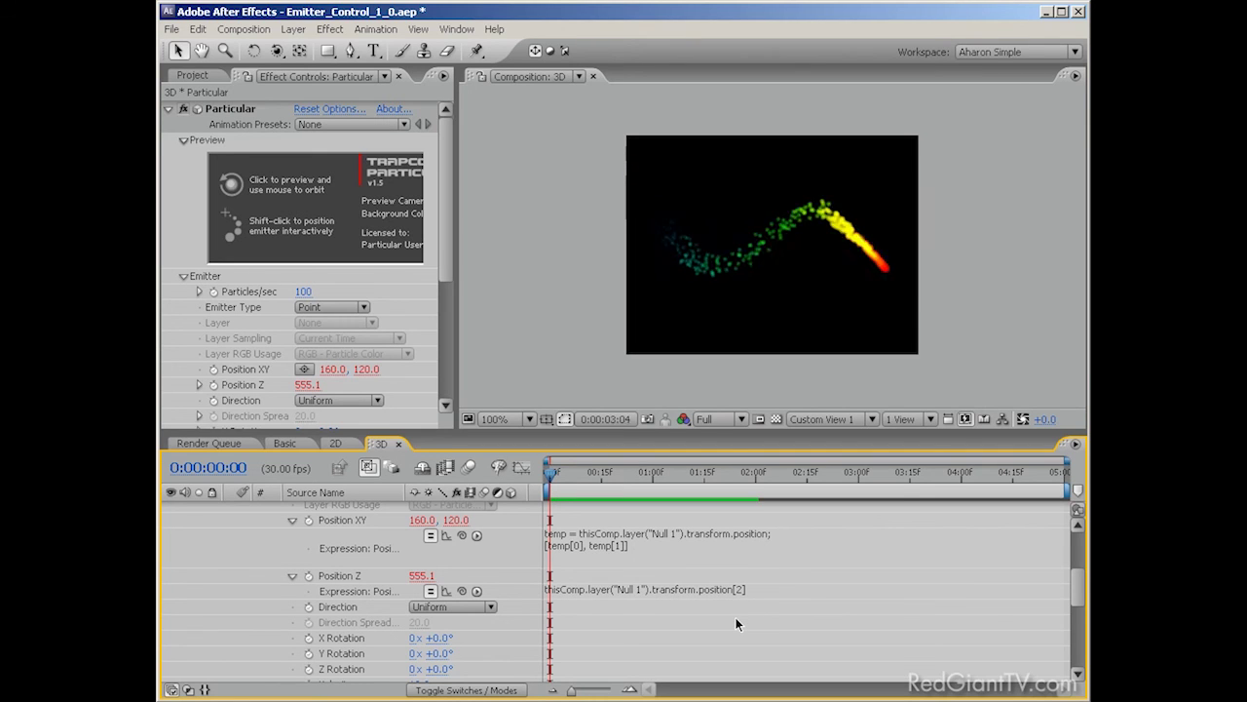